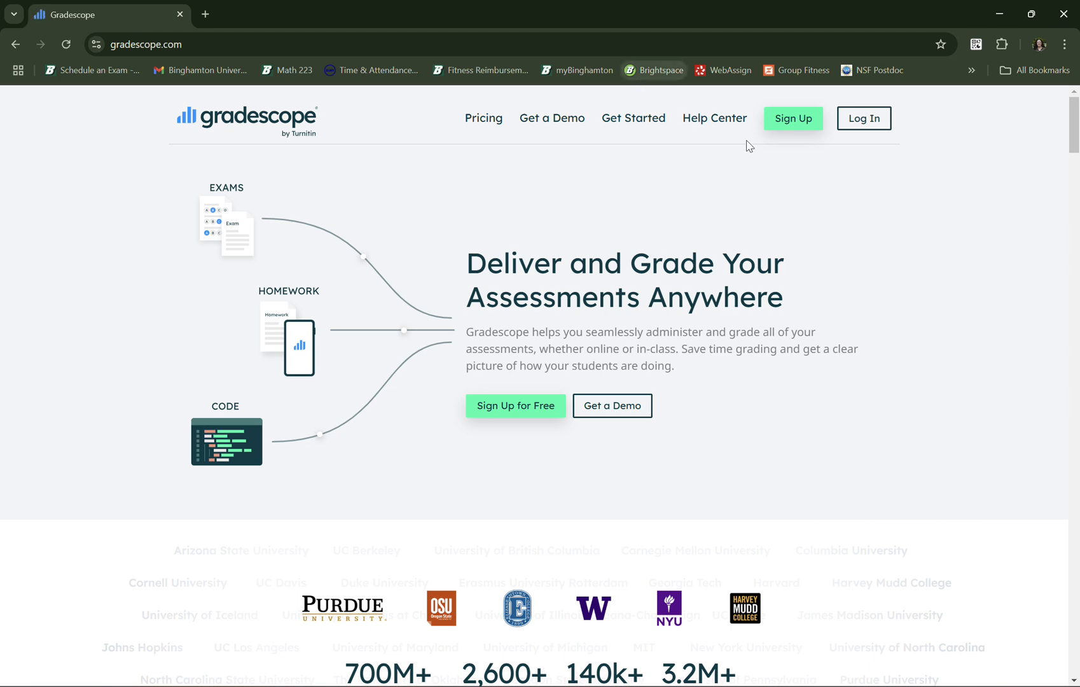
Log in to Gradescope with school credentials, choosing Binghamton University Username as the school.
left_click(869, 124)
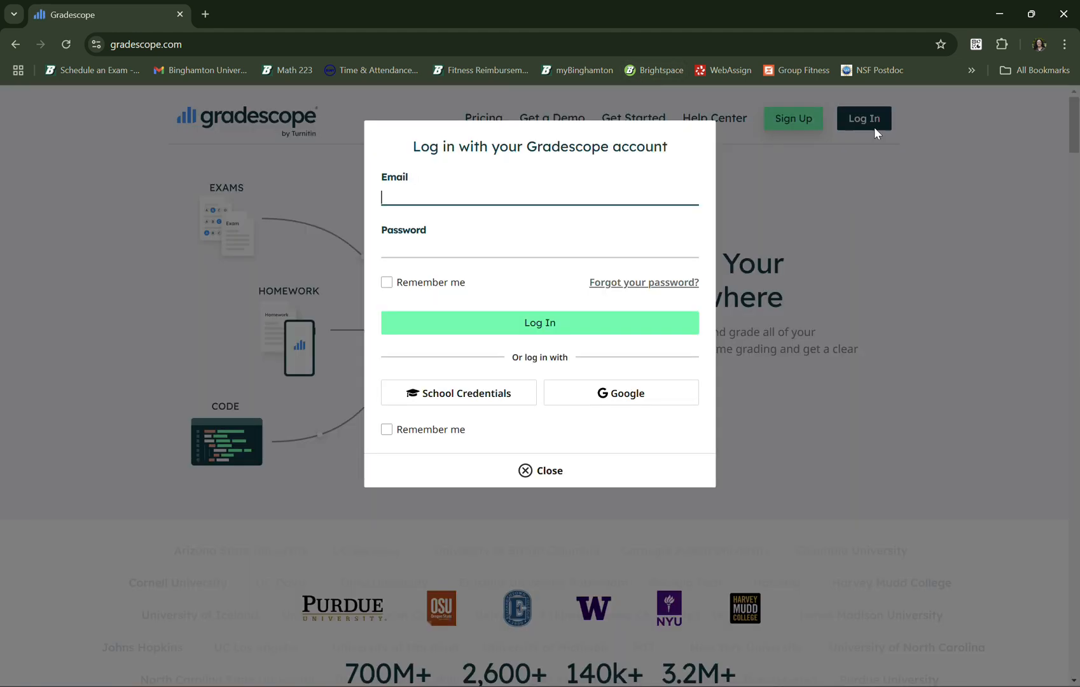
left_click(441, 406)
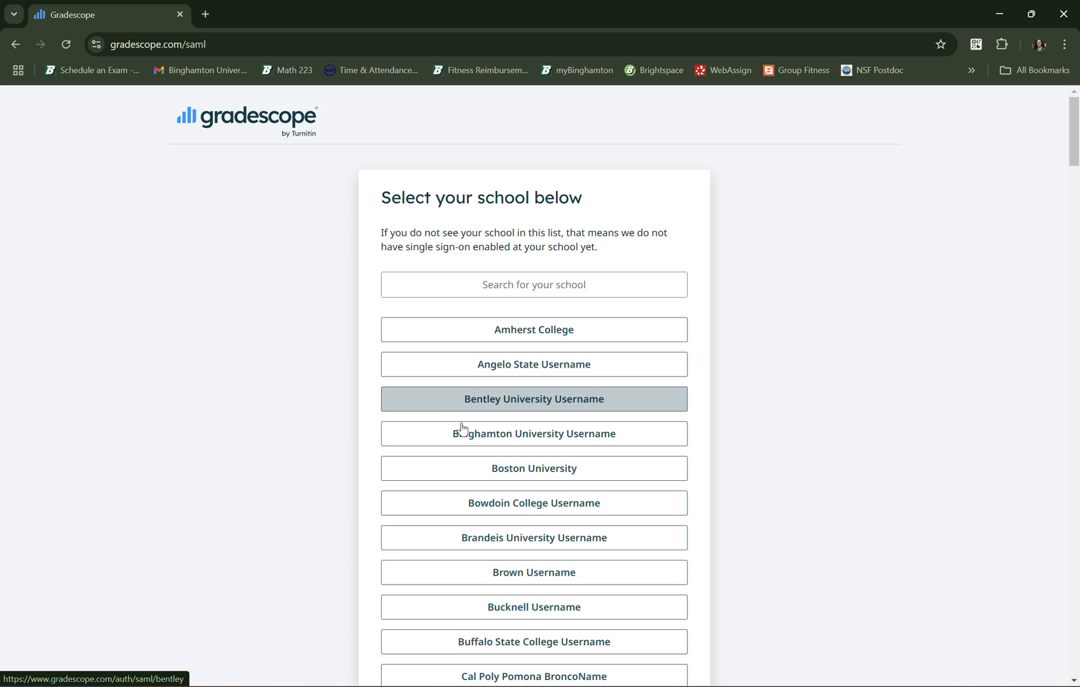
left_click(485, 440)
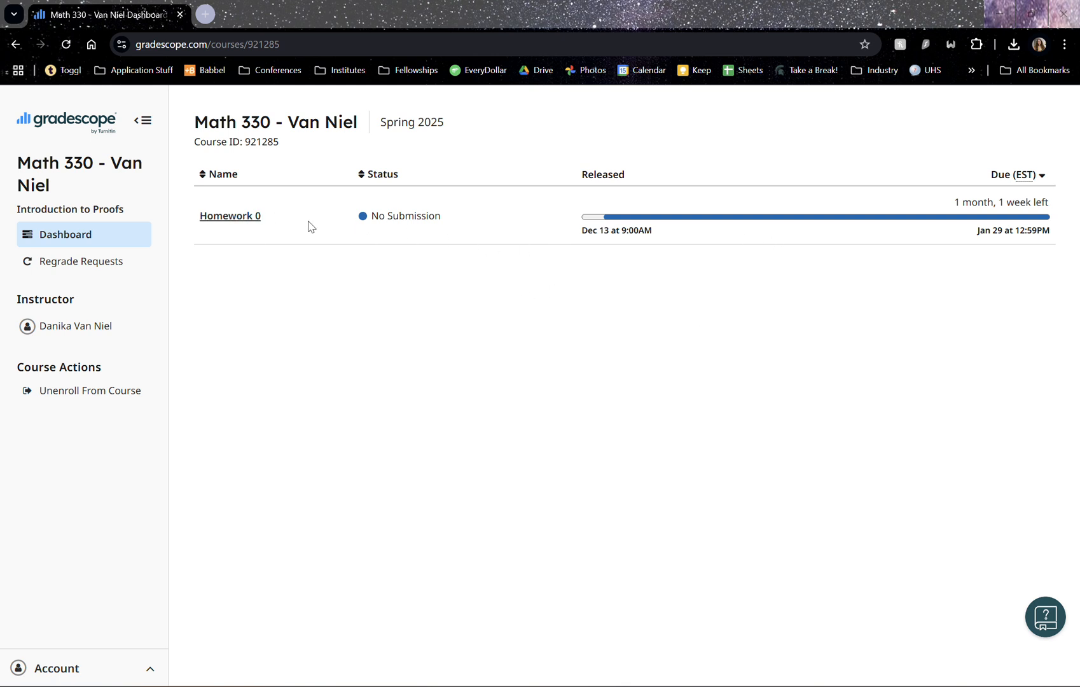
Open the Homework 0 assignment in the Math 330 course and open the instructor's Homework 0 PDF.
left_click(239, 220)
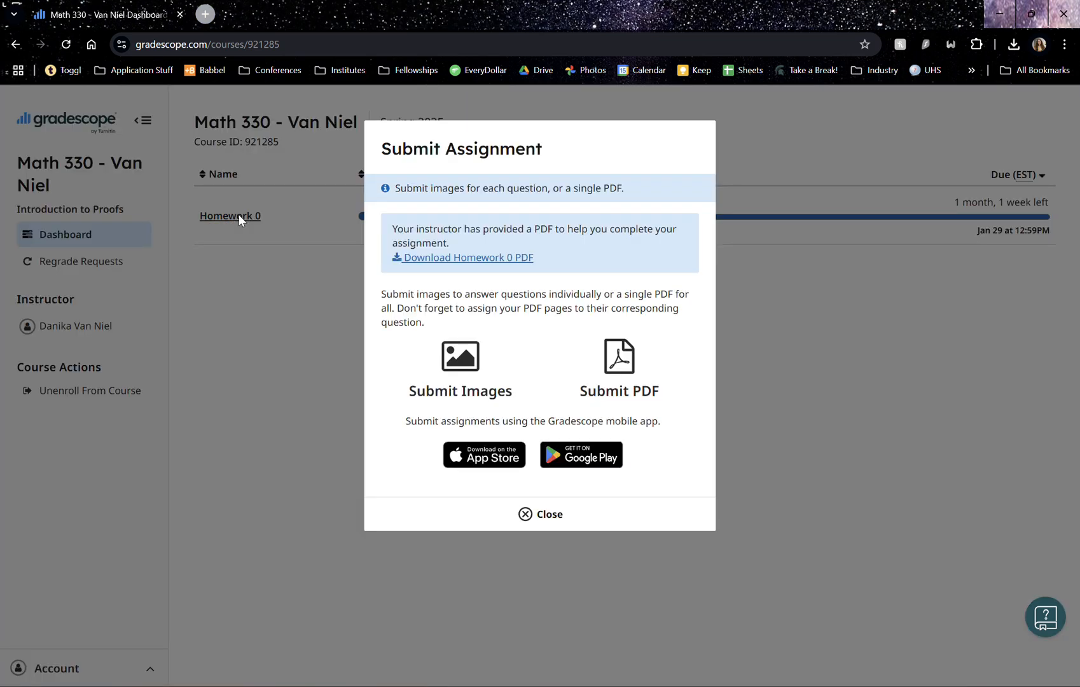
left_click(442, 258)
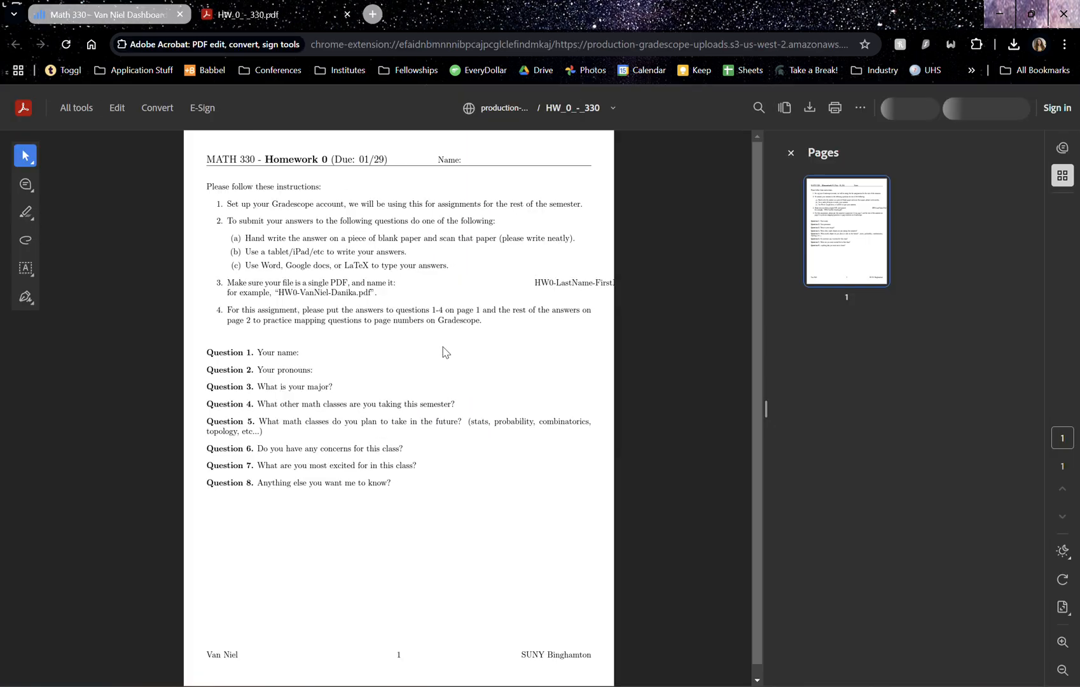
scroll(442, 352, "down", 1)
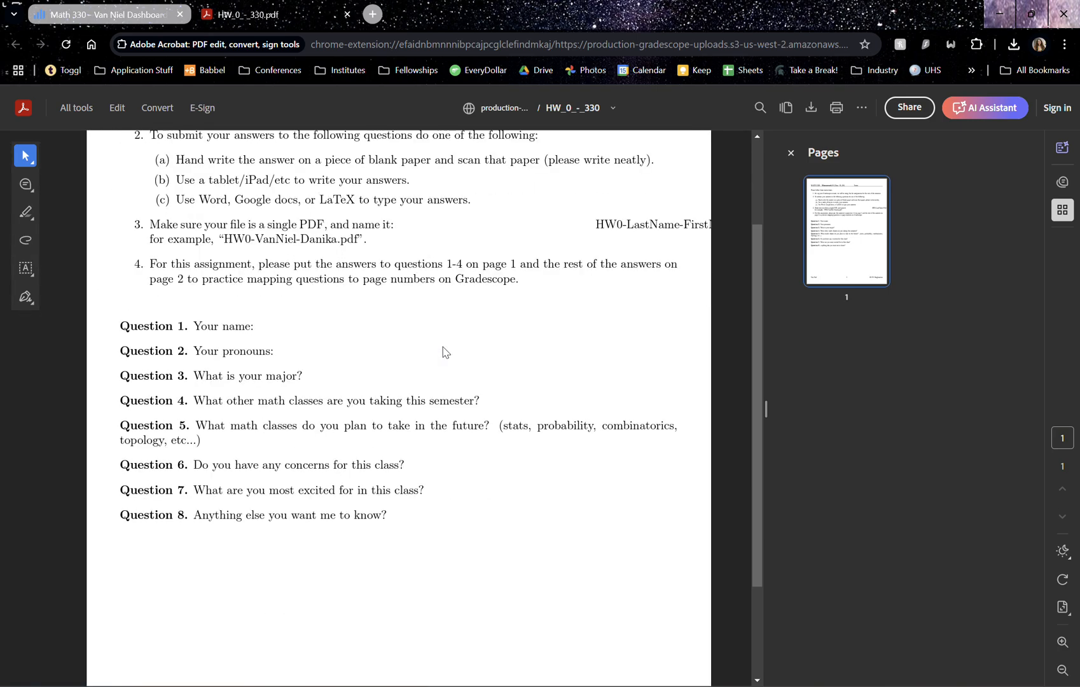
scroll(411, 350, "up", 2)
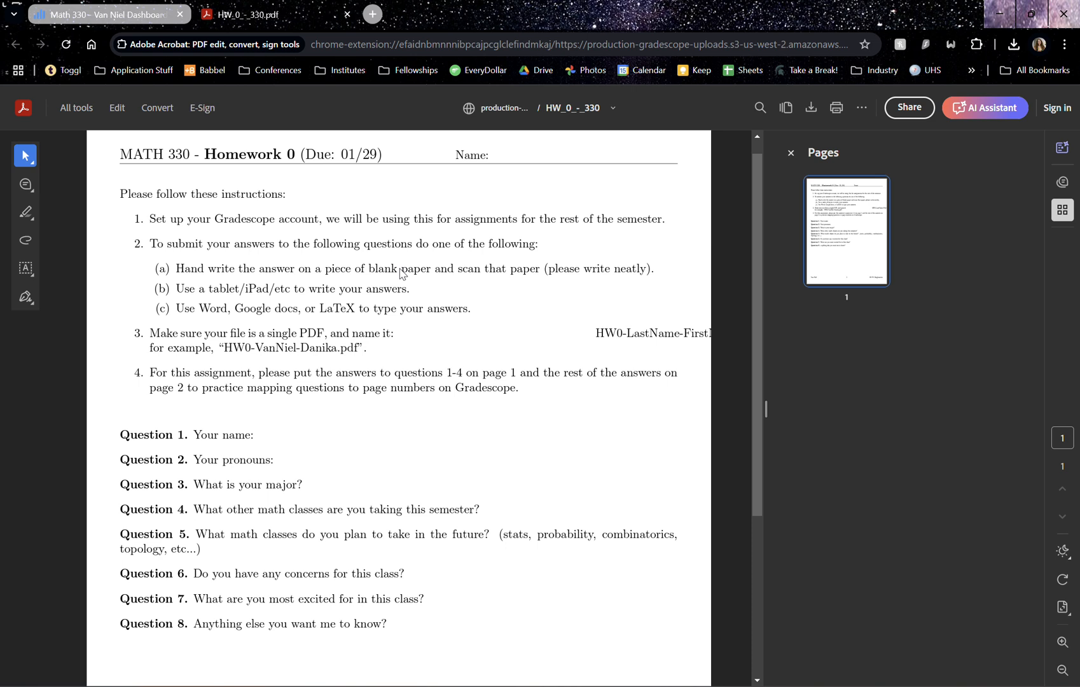
Read the homework instructions on how to write up the answers and how to name the single PDF file.
left_click_drag(369, 269, 436, 274)
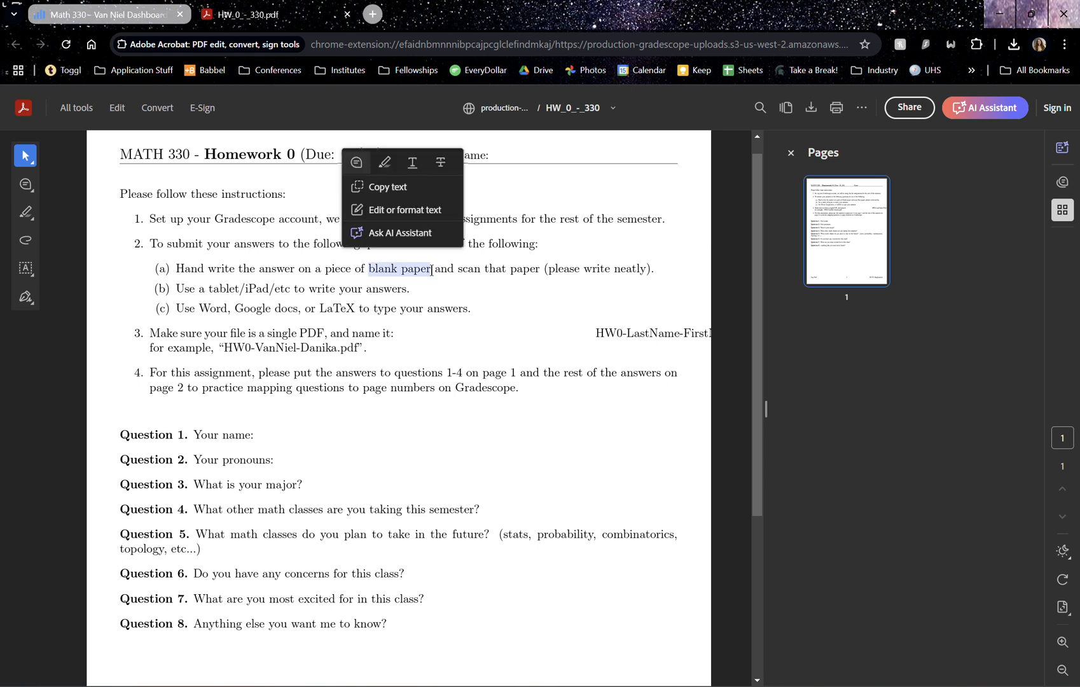
left_click(480, 307)
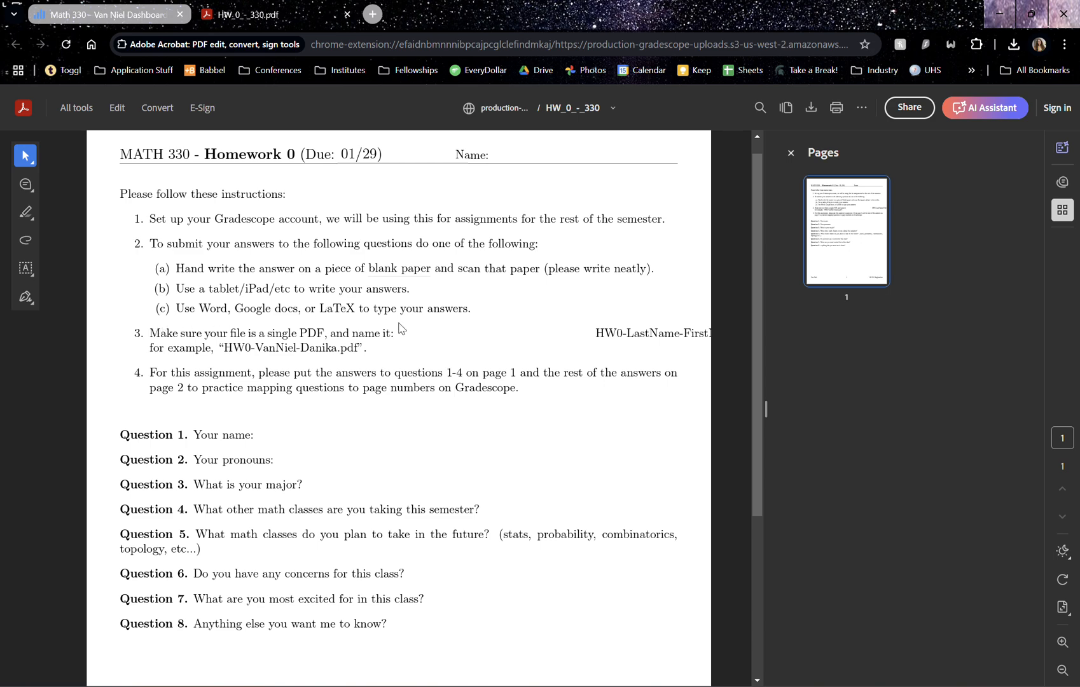
scroll(406, 333, "down", 1)
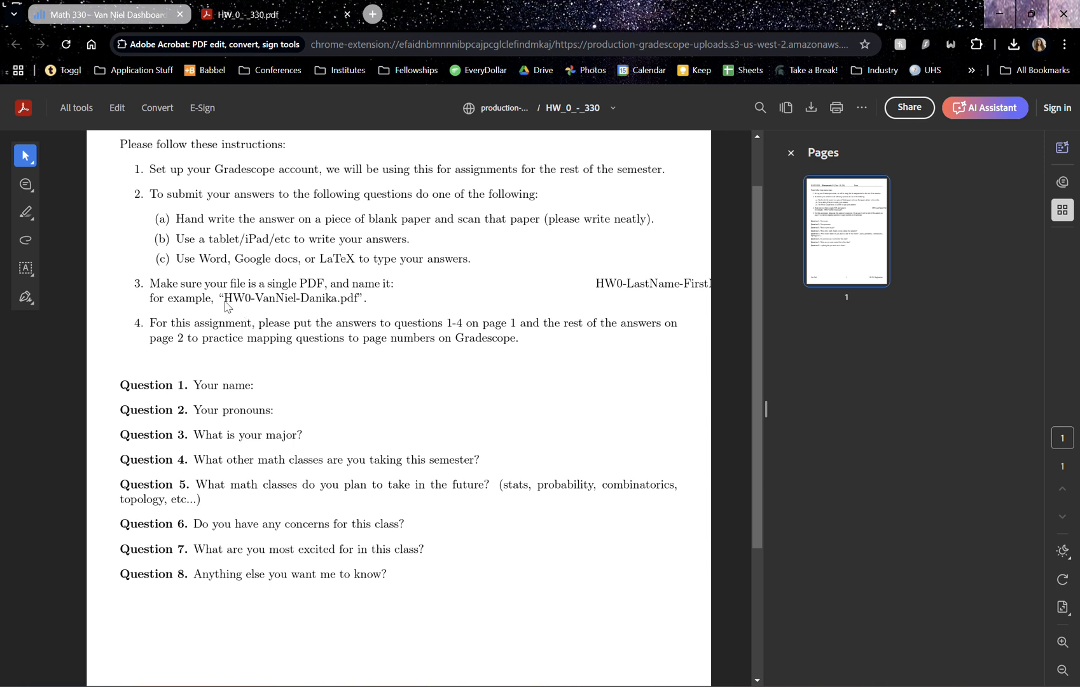
left_click_drag(223, 298, 337, 294)
left_click(337, 292)
left_click_drag(642, 307, 713, 288)
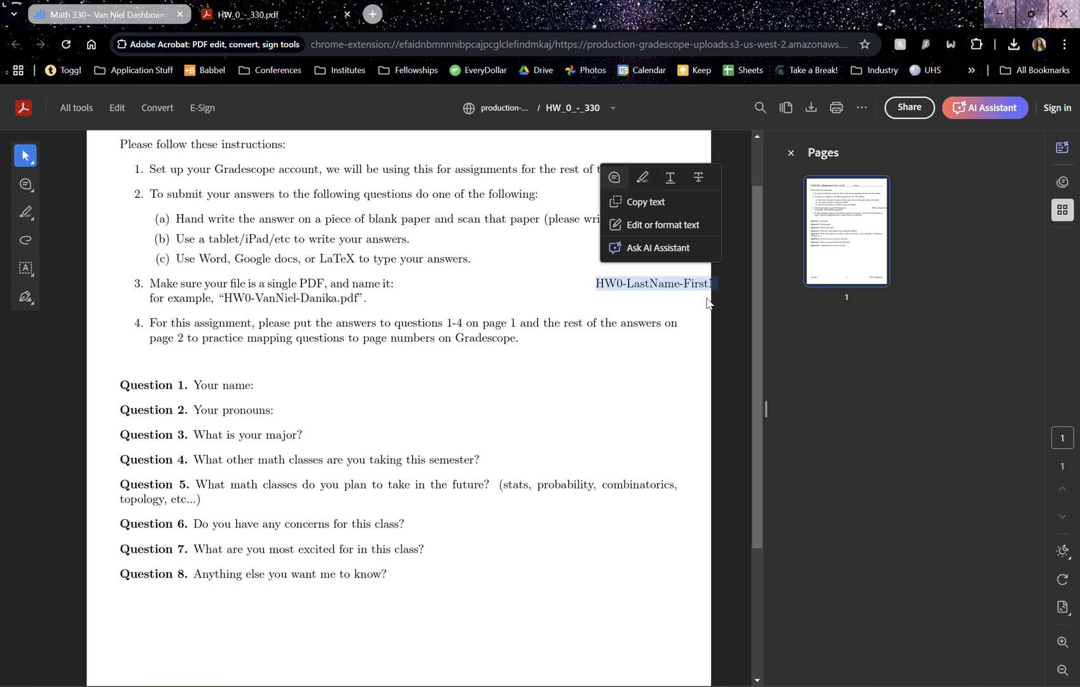
left_click_drag(336, 296, 358, 292)
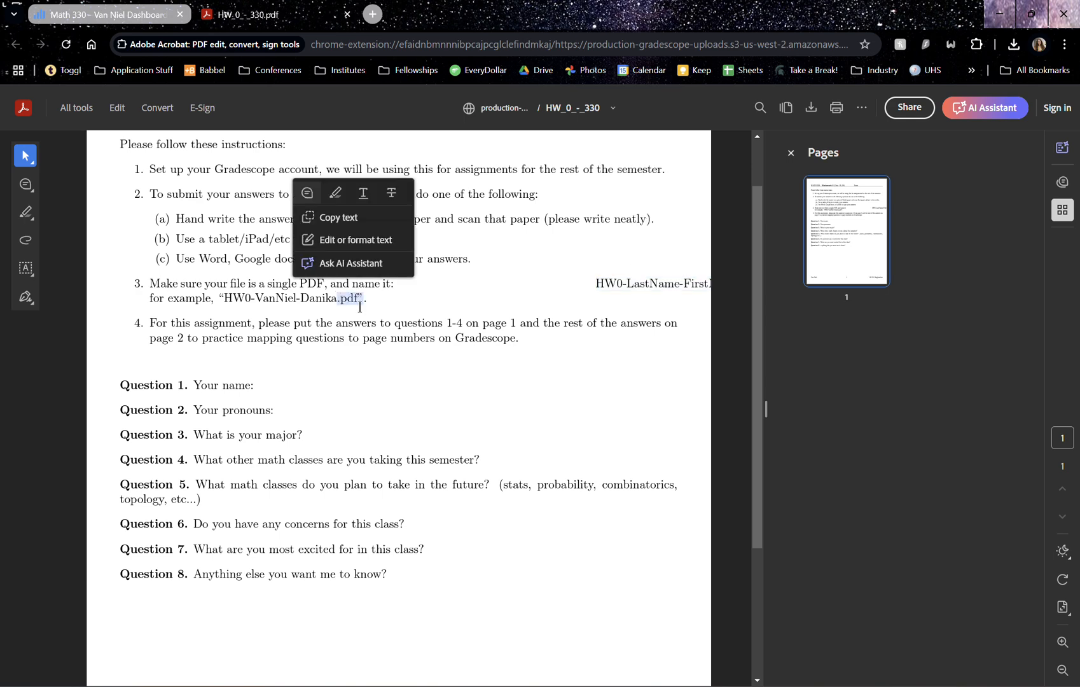
left_click(366, 347)
Look through the homework questions and read instruction 4 on which answers go on which page.
scroll(364, 345, "down", 1)
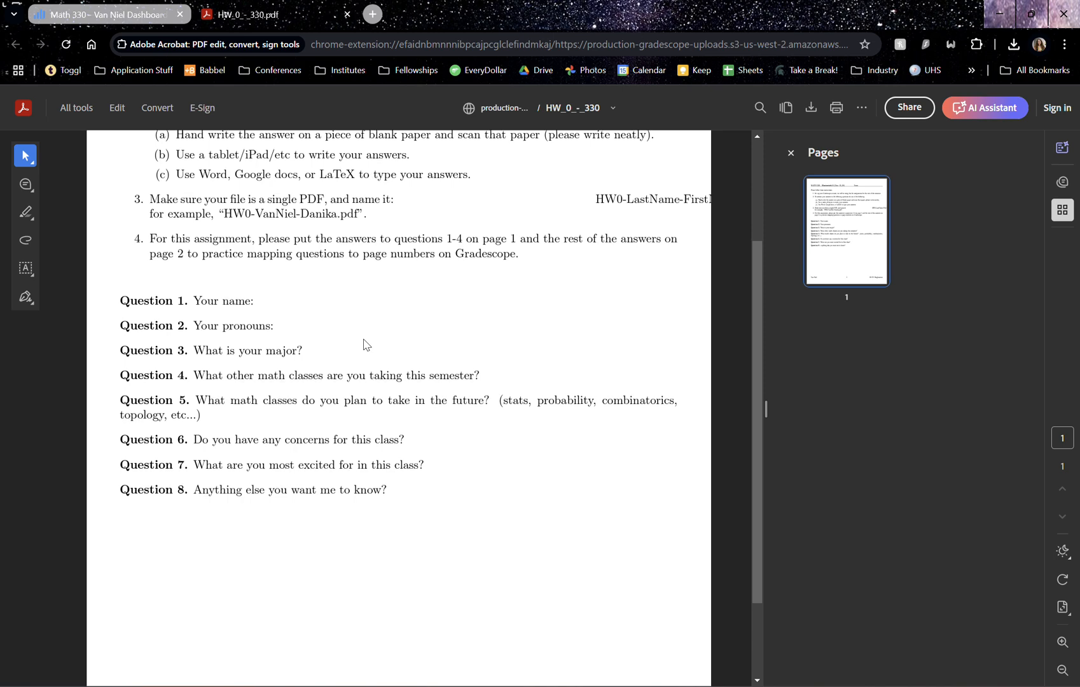
scroll(366, 345, "down", 1)
scroll(365, 345, "down", 1)
scroll(330, 345, "up", 4)
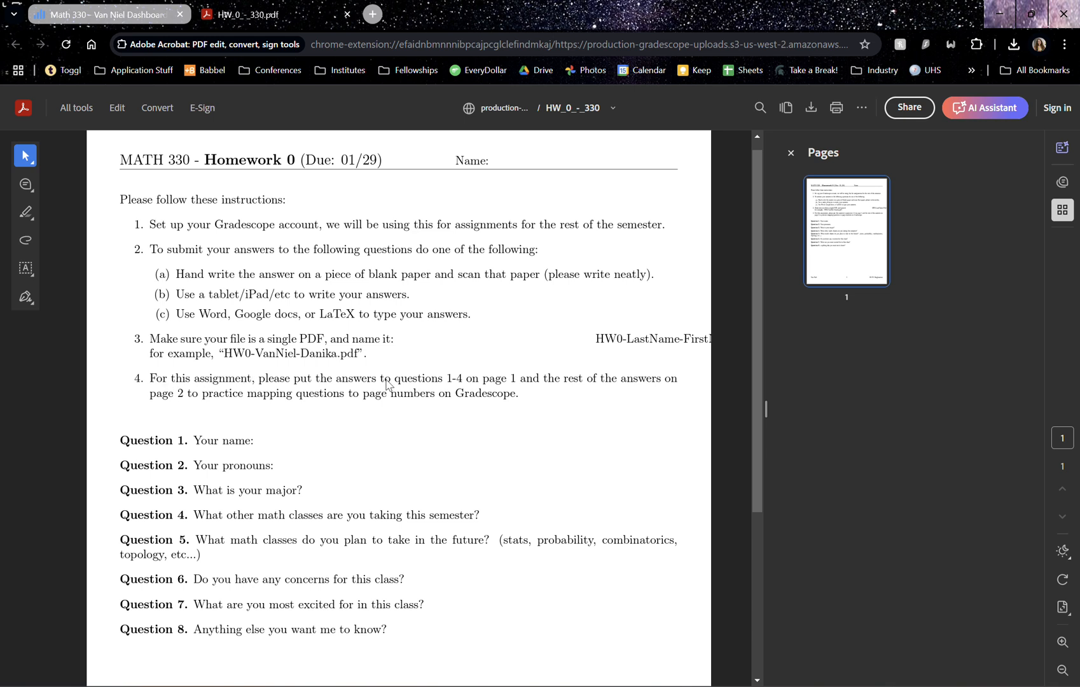
left_click_drag(447, 378, 514, 377)
left_click_drag(150, 391, 343, 396)
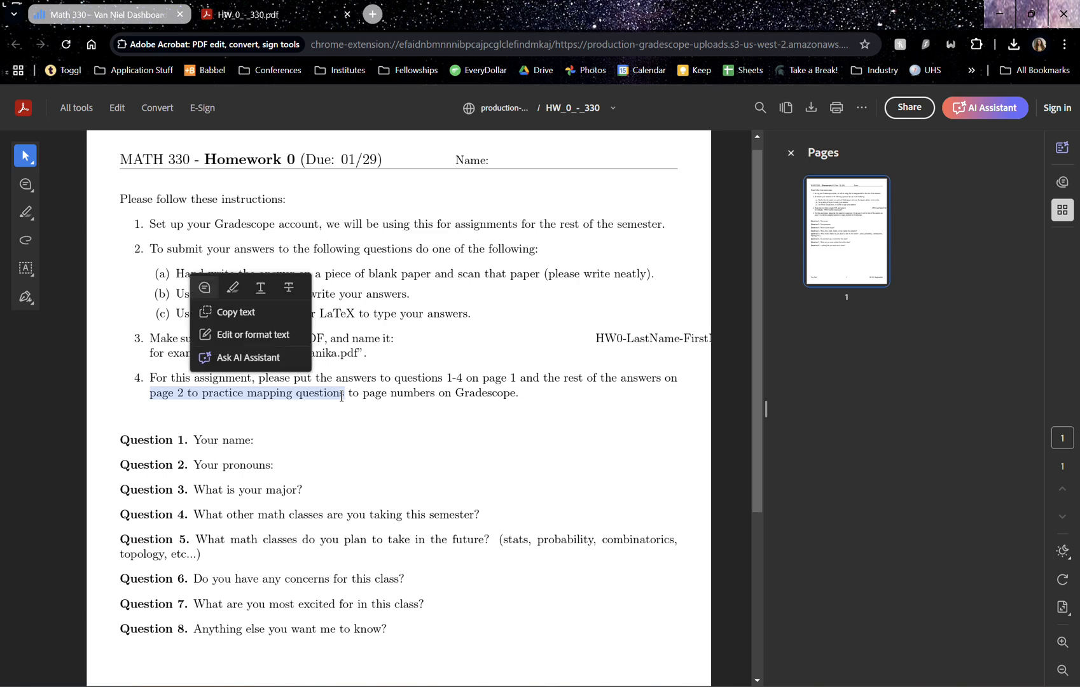
Return to the Gradescope submission and upload the HW0 PDF named with the student's name from the Downloads folder.
left_click(122, 19)
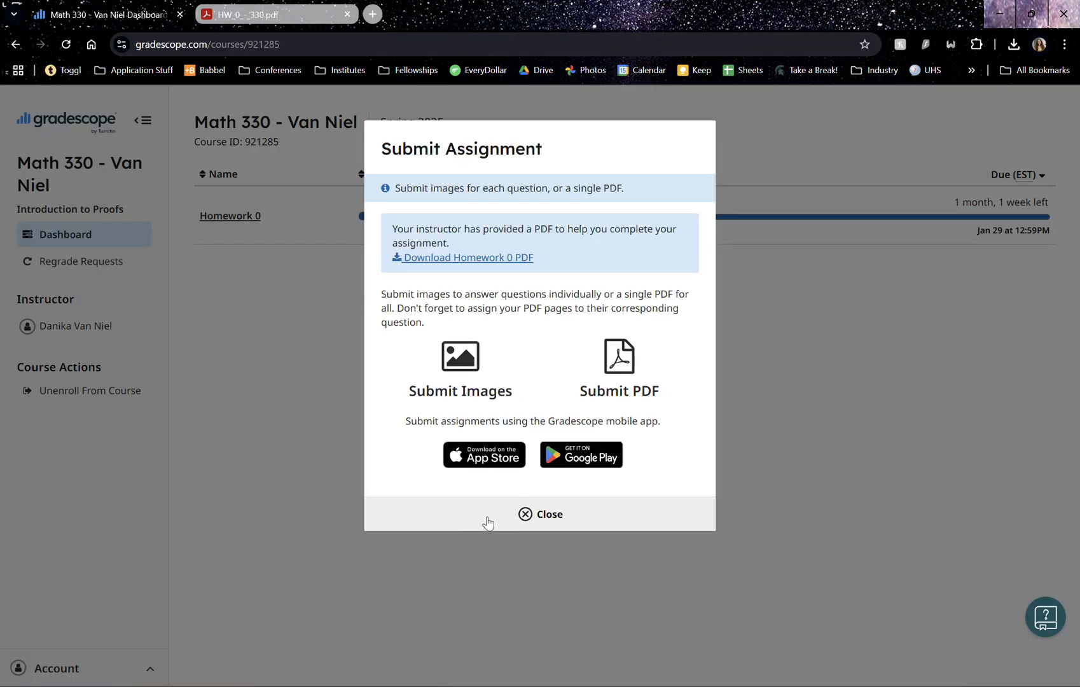
left_click(620, 364)
left_click(508, 344)
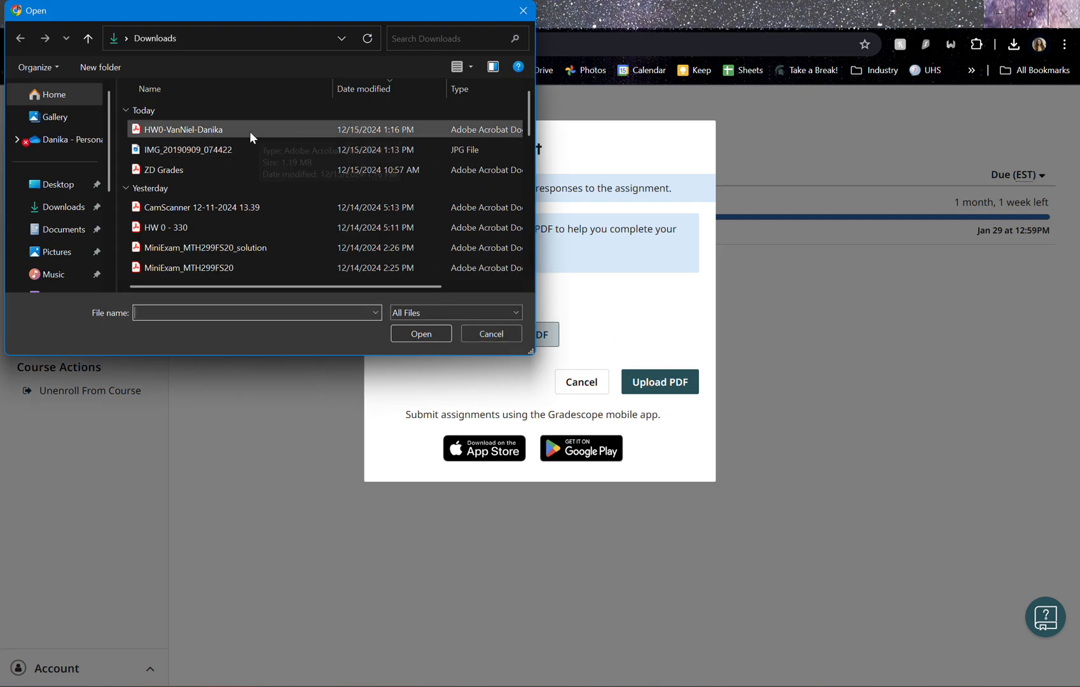
left_click(210, 129)
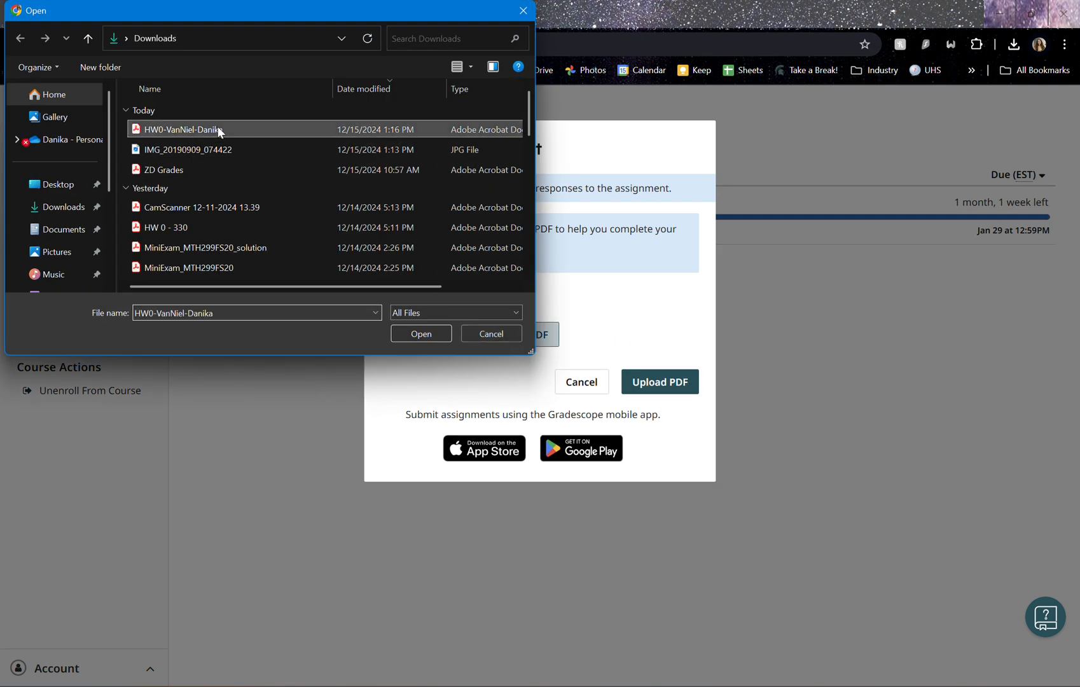
left_click(417, 332)
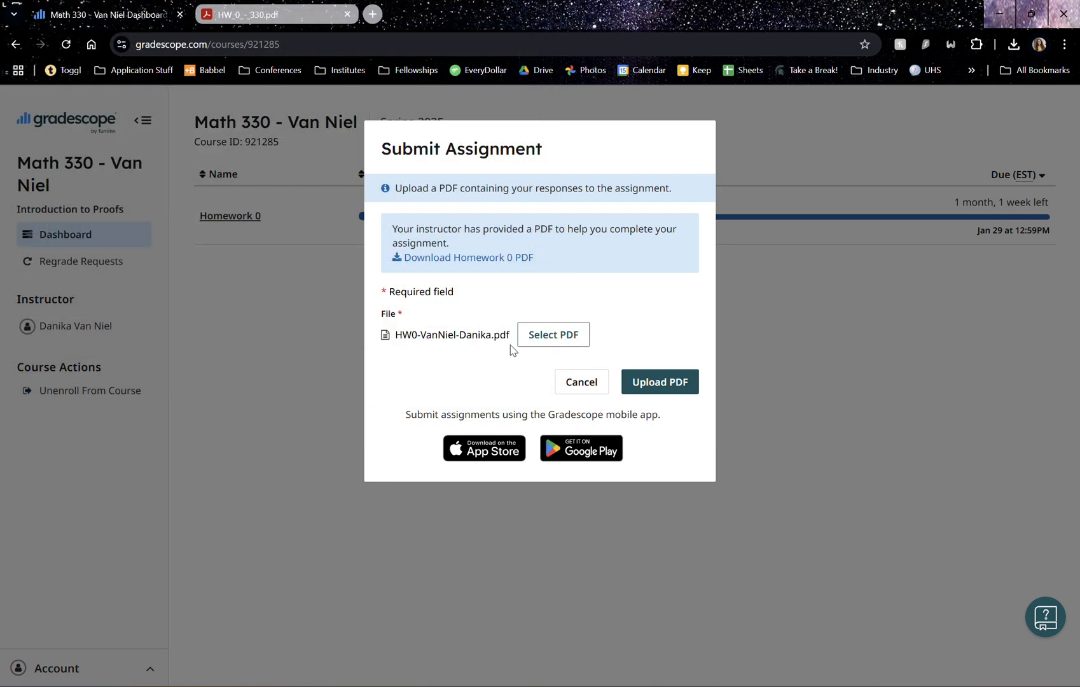
left_click(668, 384)
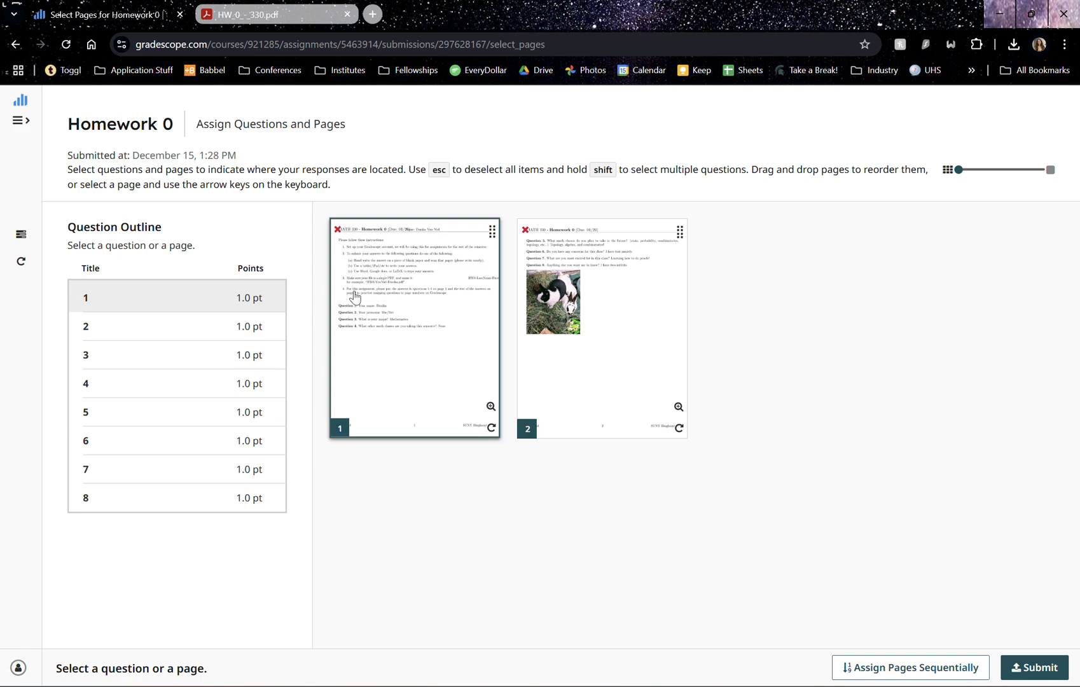
Assign page 1 of the submission to questions 1, 2, 3 and 4.
left_click(341, 421)
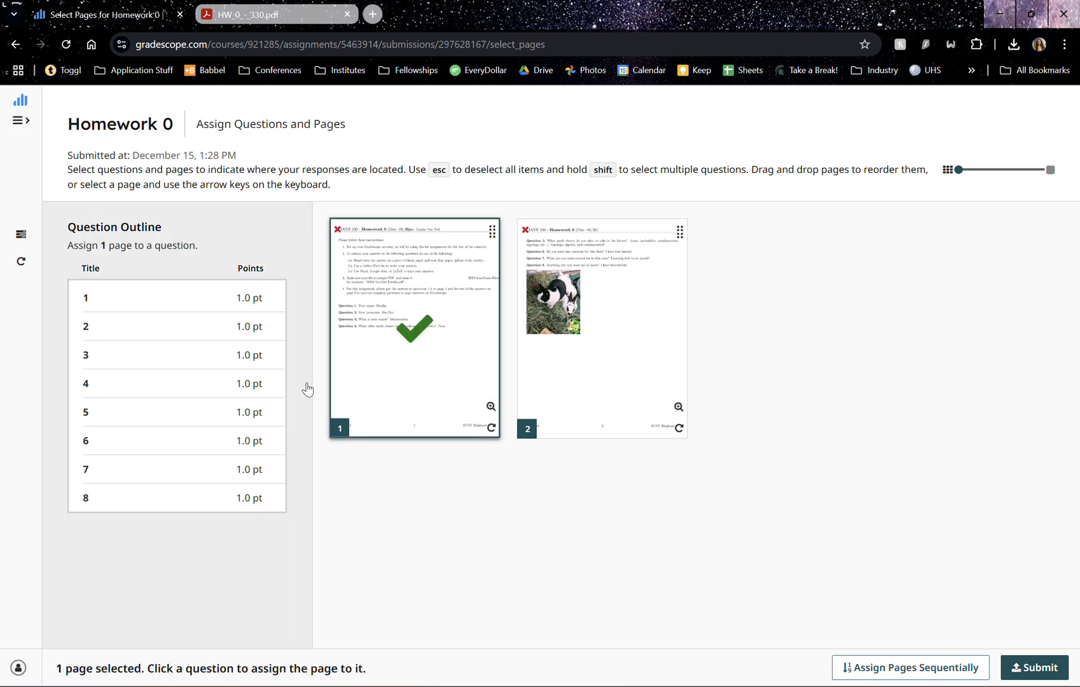
left_click(189, 305)
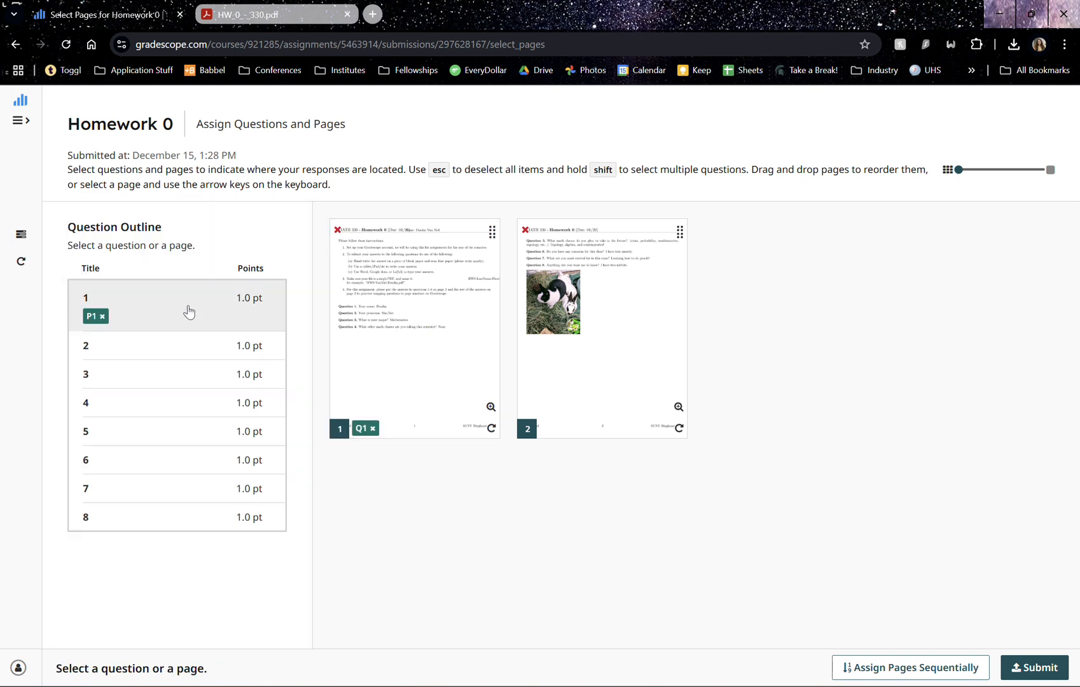
left_click(182, 360)
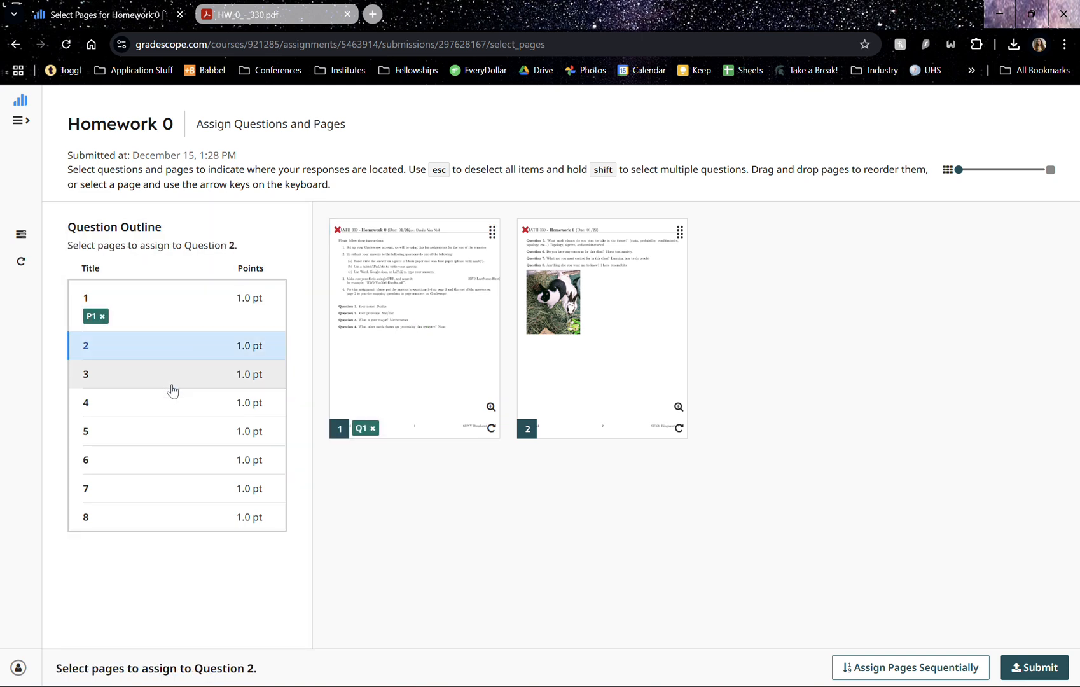
left_click(361, 362)
left_click(193, 402)
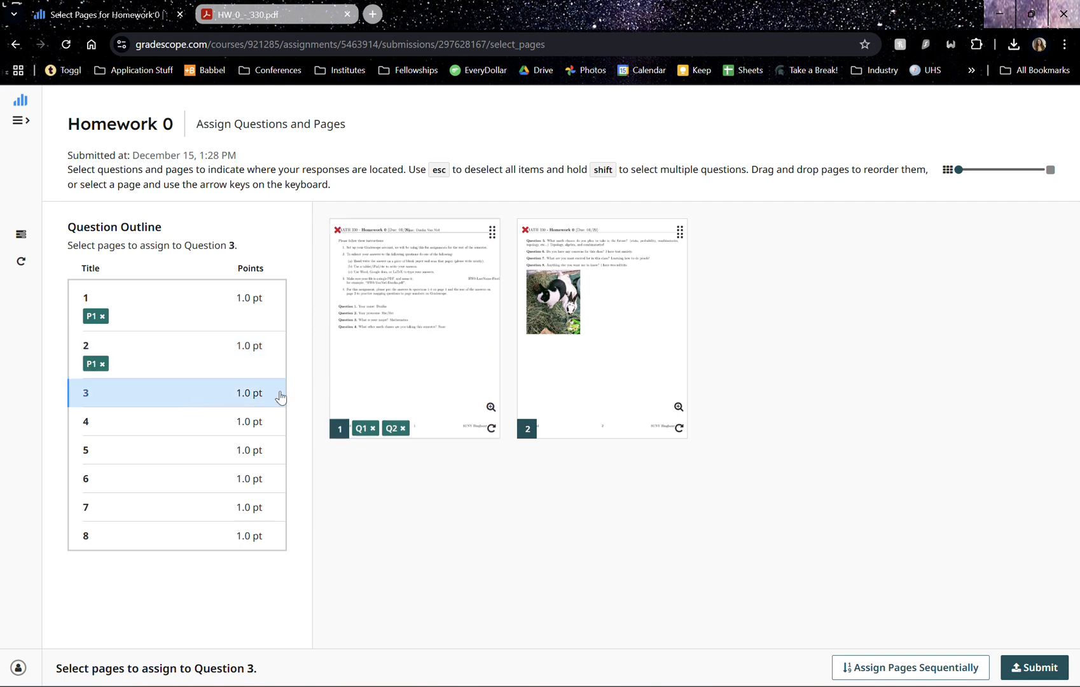
left_click(381, 381)
left_click(190, 453)
left_click(407, 372)
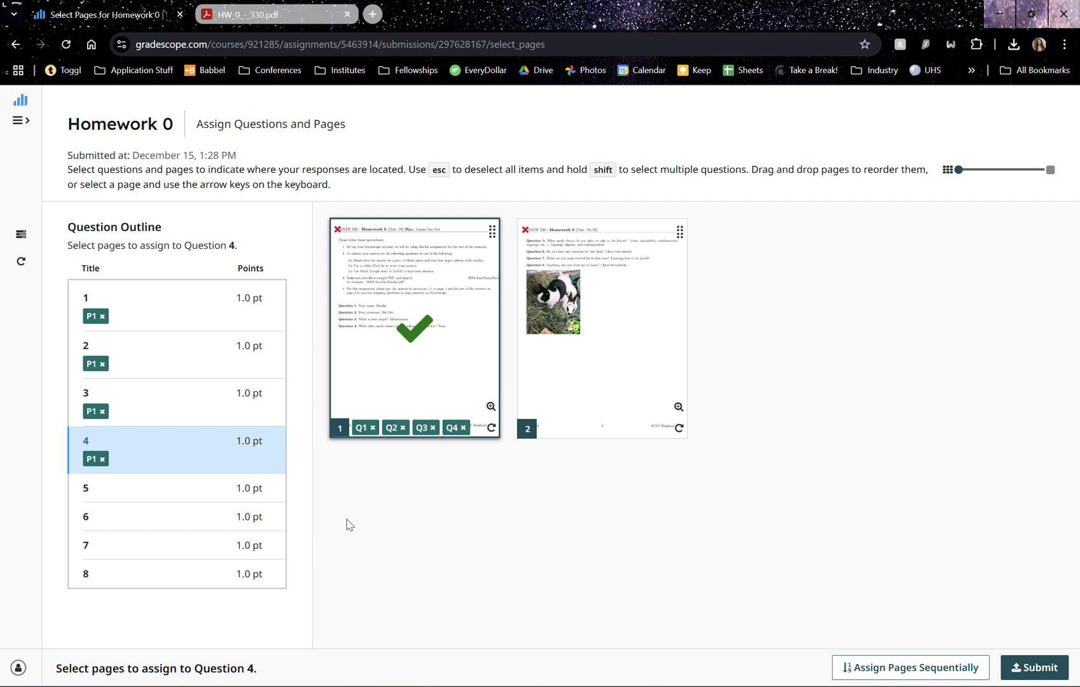
Assign page 2 of the submission to questions 5, 6, 7 and 8.
left_click(276, 495)
left_click(605, 378)
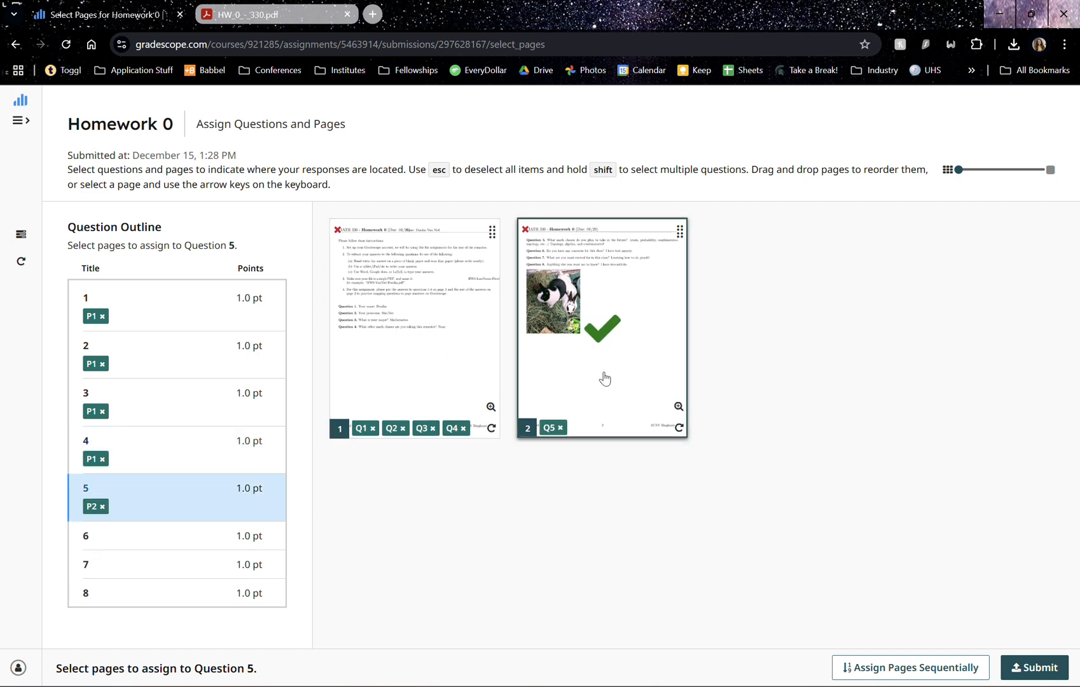
left_click(192, 548)
left_click(620, 378)
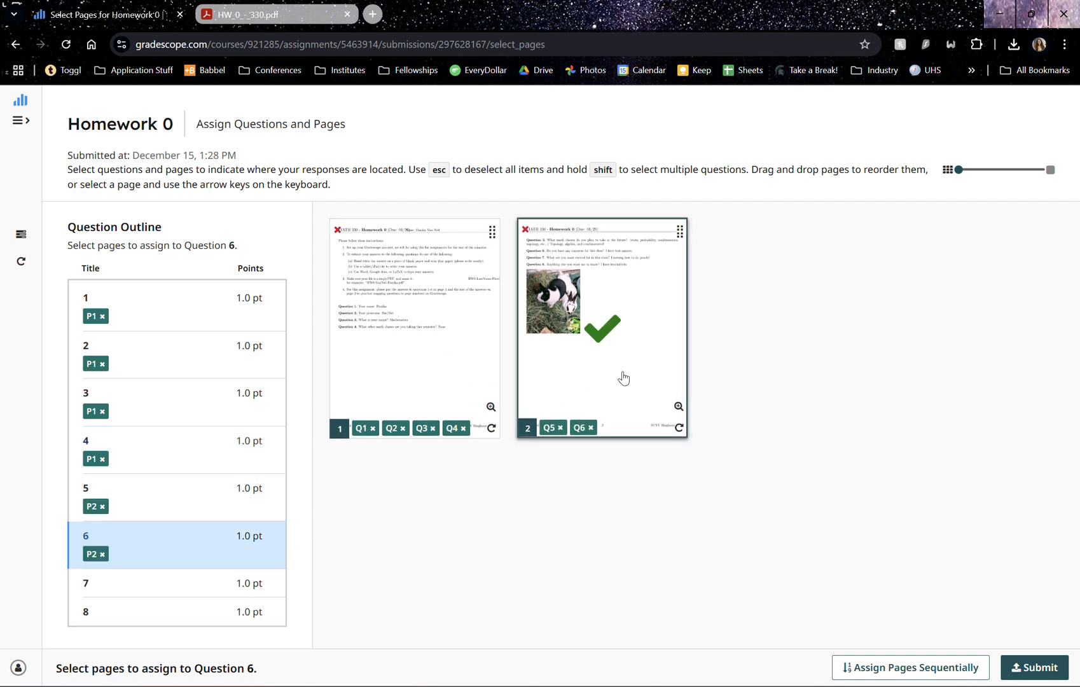
left_click(212, 591)
left_click(589, 349)
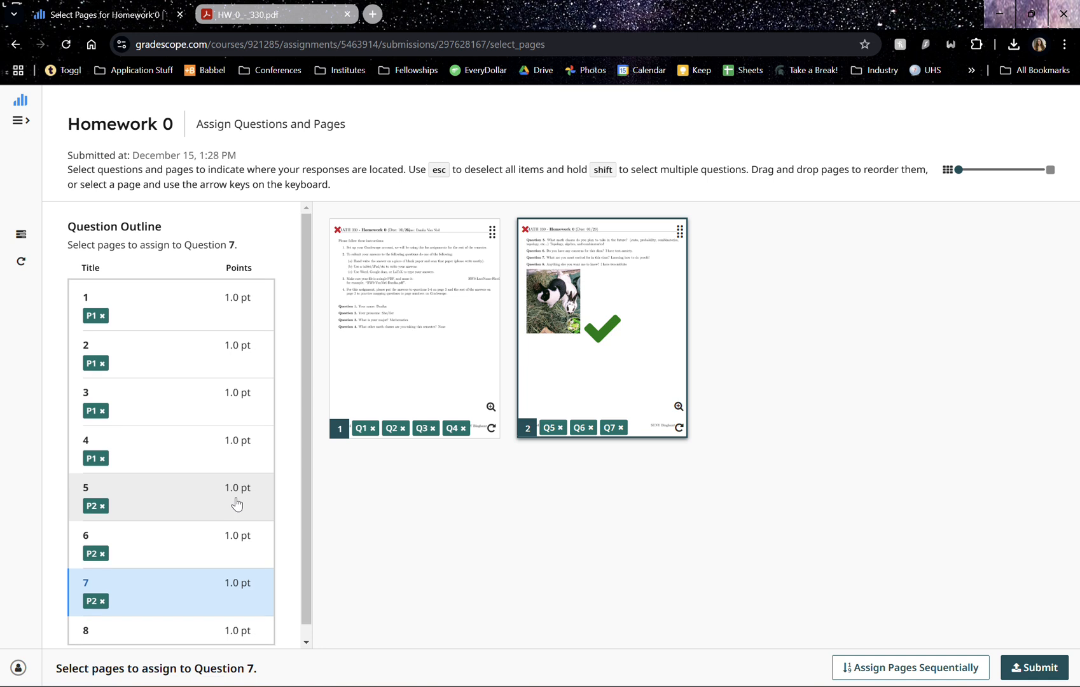
scroll(191, 572, "down", 1)
left_click(152, 620)
left_click(601, 356)
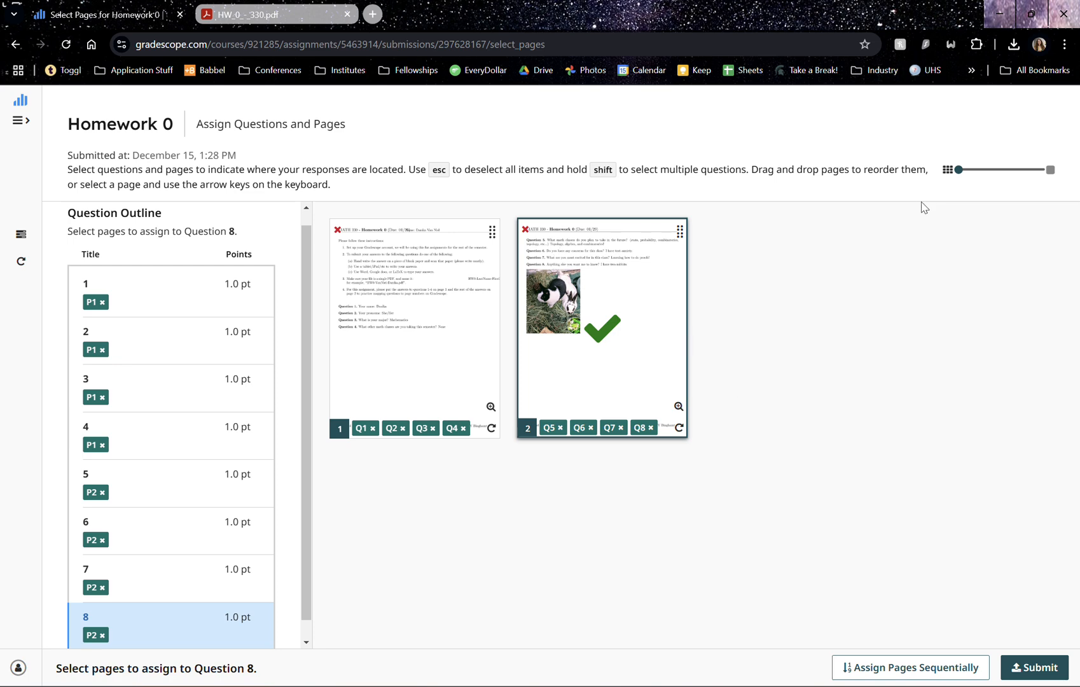
Enlarge the page previews to nearly full size and check the answers on both submitted pages.
left_click_drag(959, 173, 1023, 183)
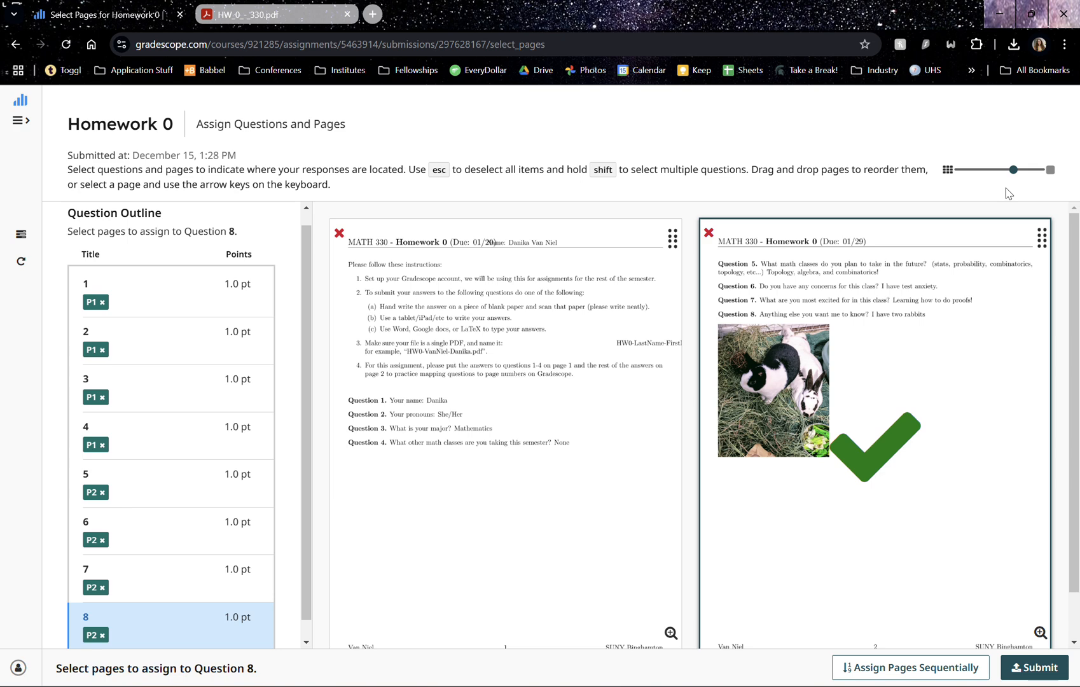
scroll(512, 365, "down", 1)
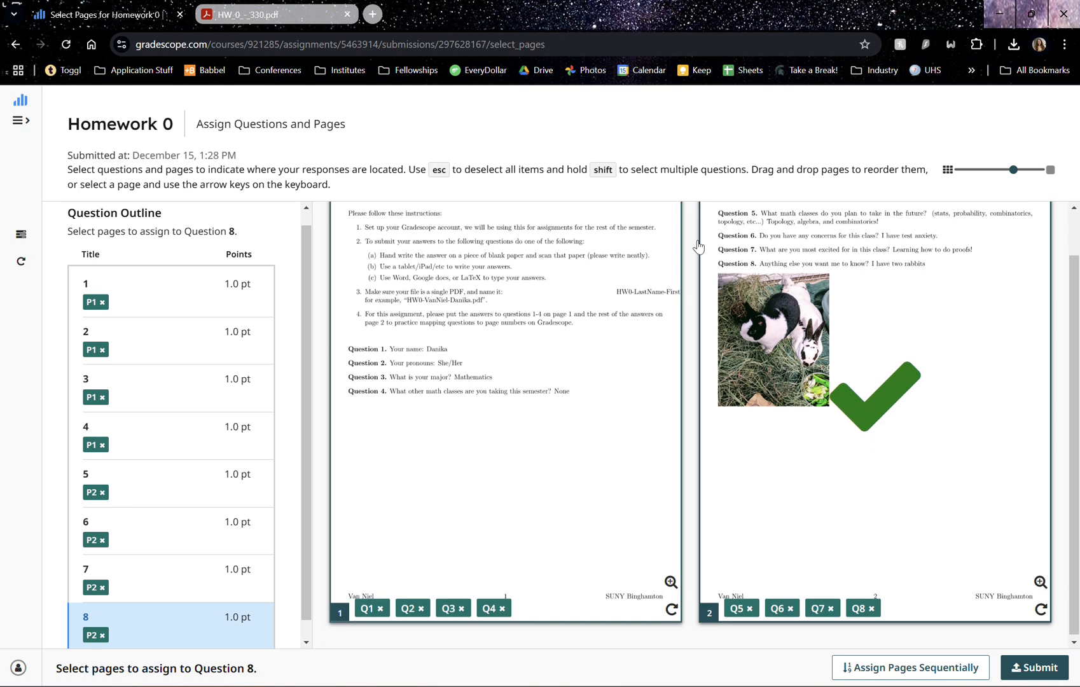
left_click(1043, 170)
scroll(796, 515, "down", 2)
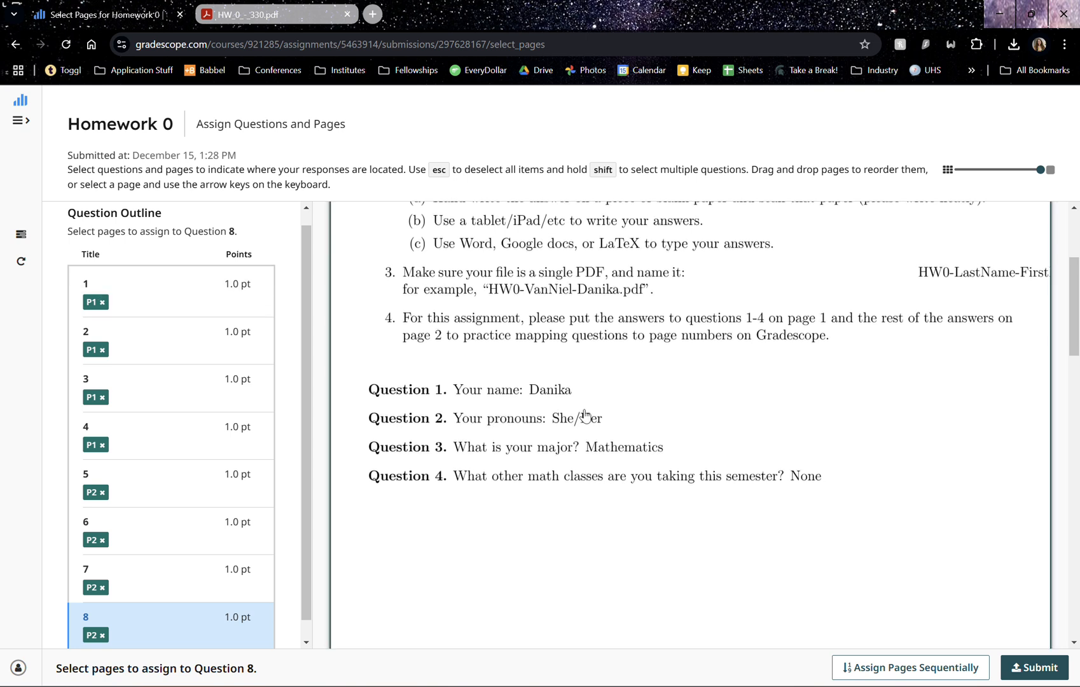
scroll(597, 433, "down", 2)
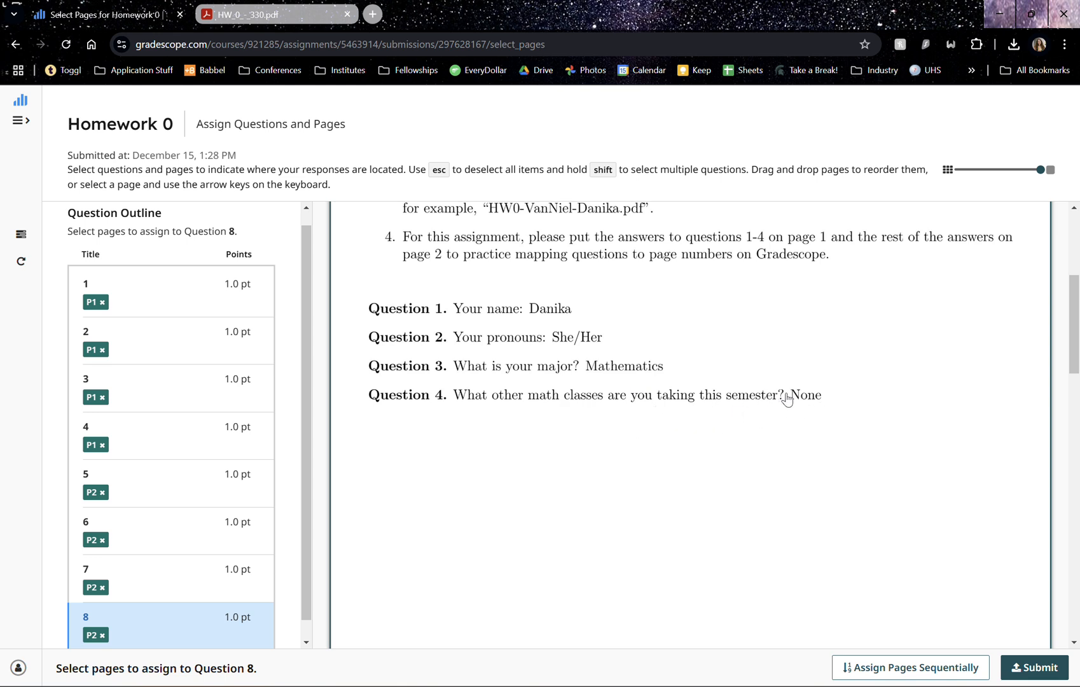
scroll(787, 399, "down", 2)
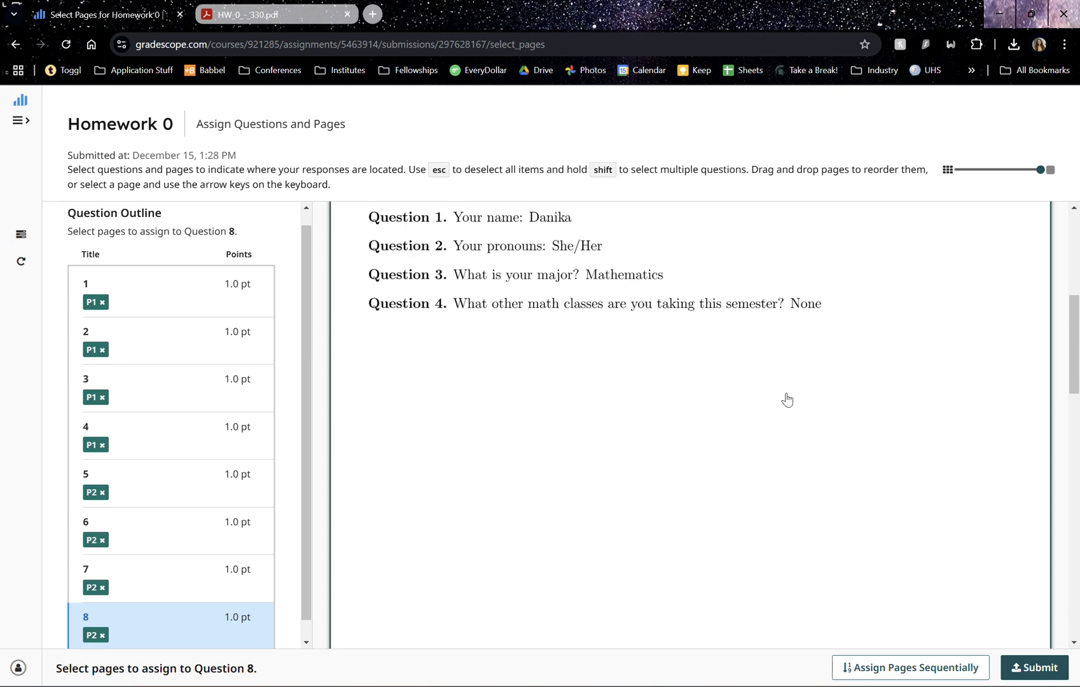
scroll(787, 398, "down", 10)
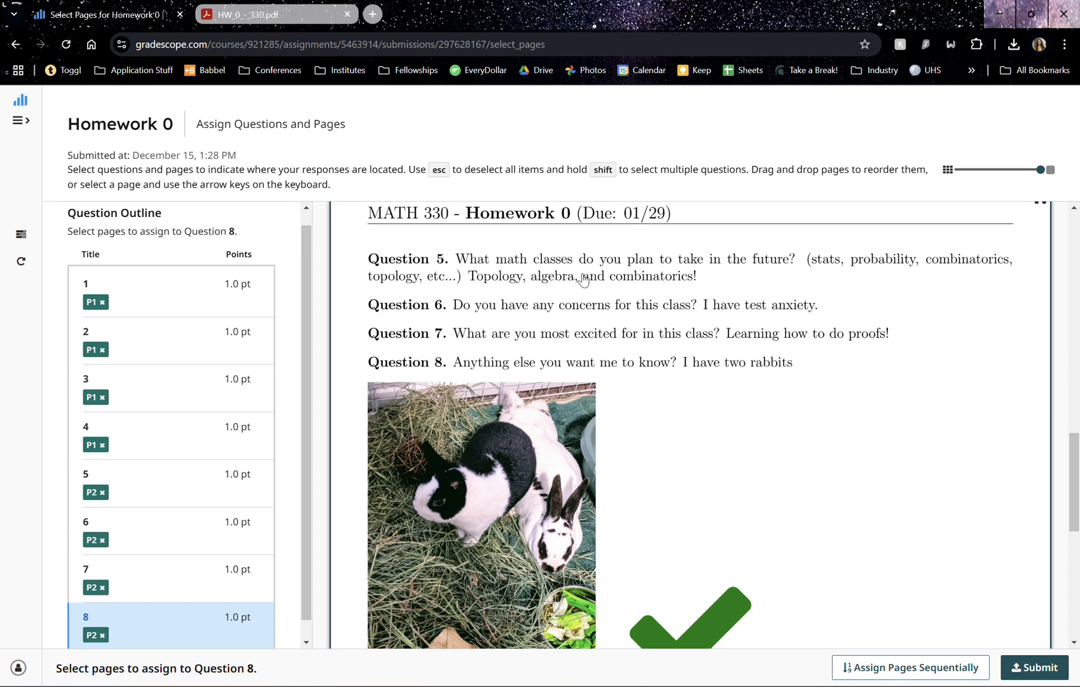
Submit Homework 0 with the assigned pages and close the submission confirmation.
scroll(583, 280, "down", 1)
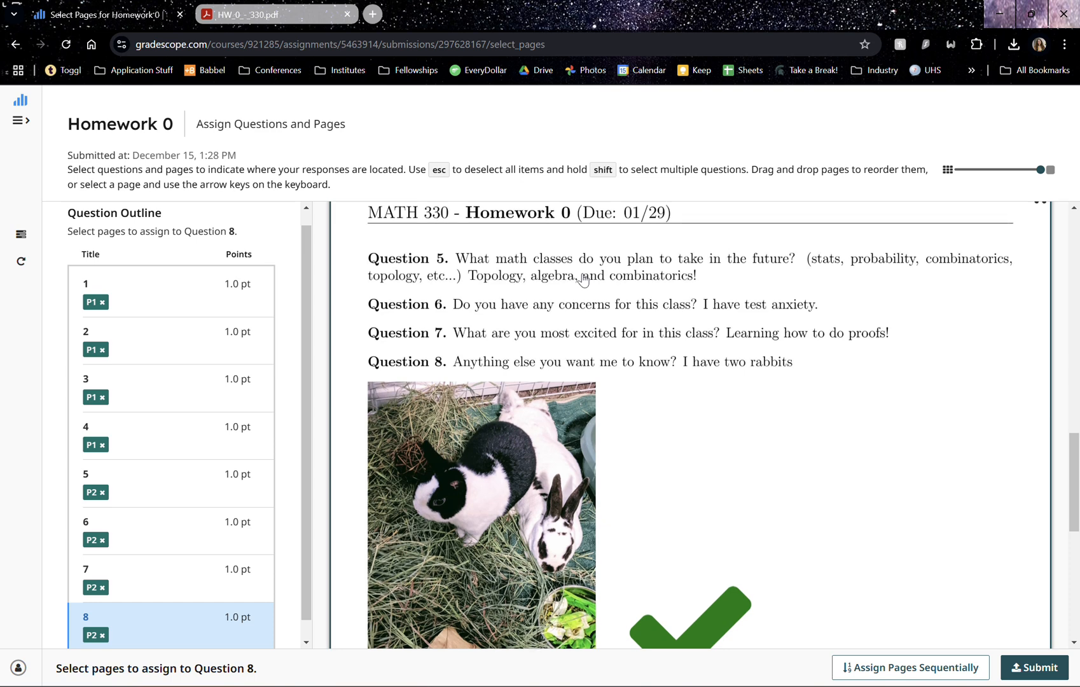
scroll(583, 280, "down", 1)
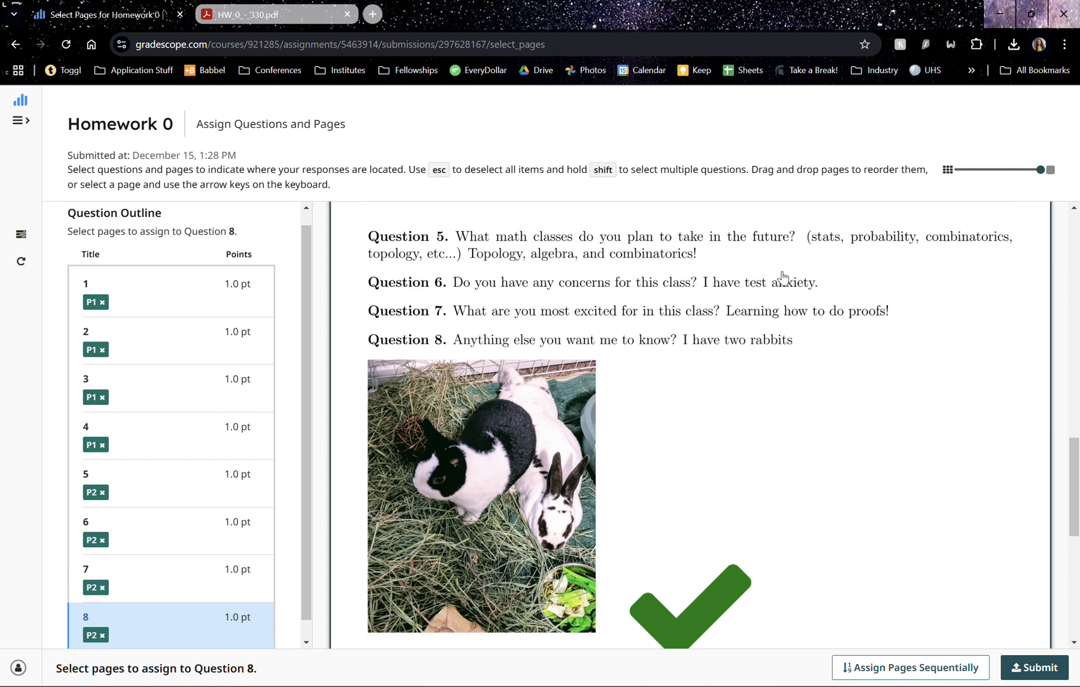
scroll(728, 381, "down", 1)
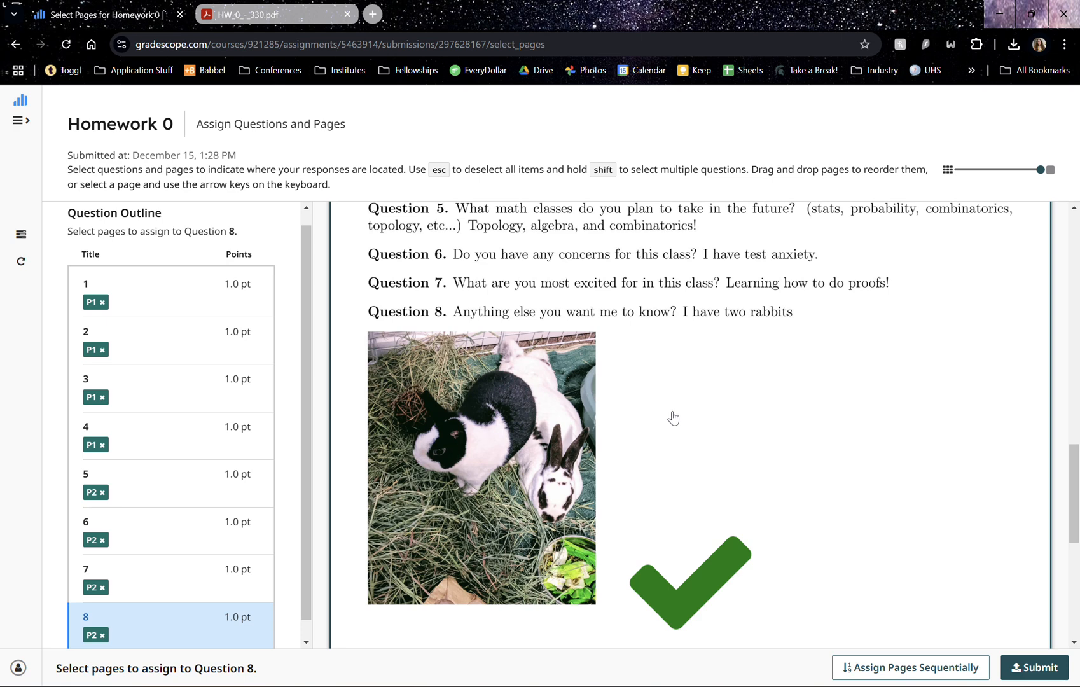
scroll(671, 415, "down", 1)
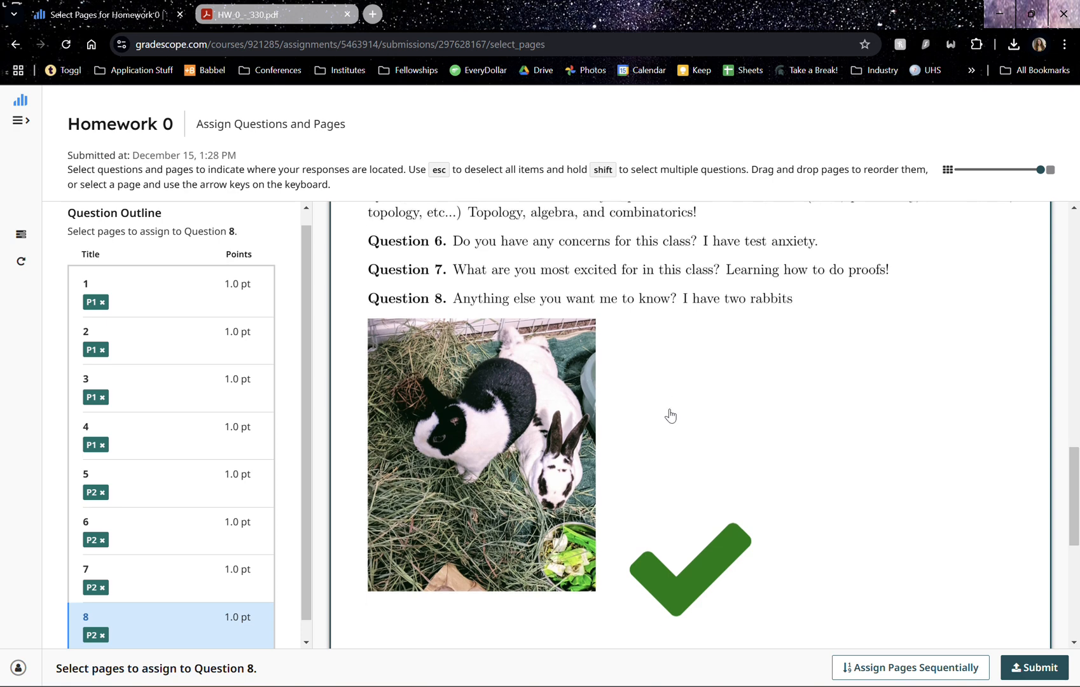
scroll(671, 415, "down", 1)
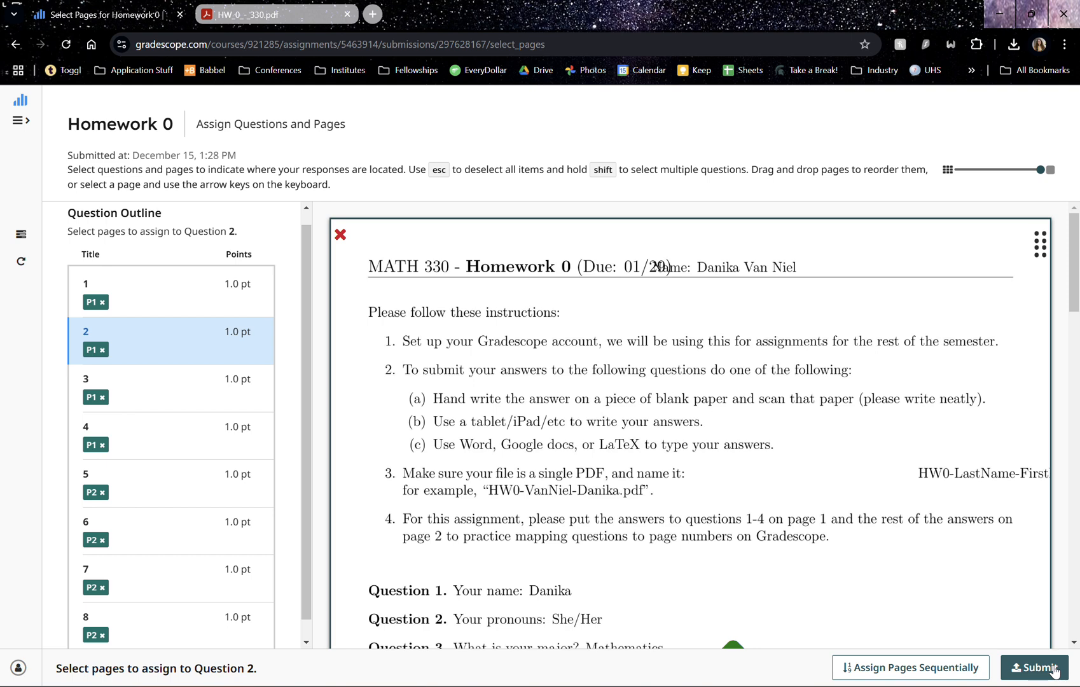
left_click(1034, 668)
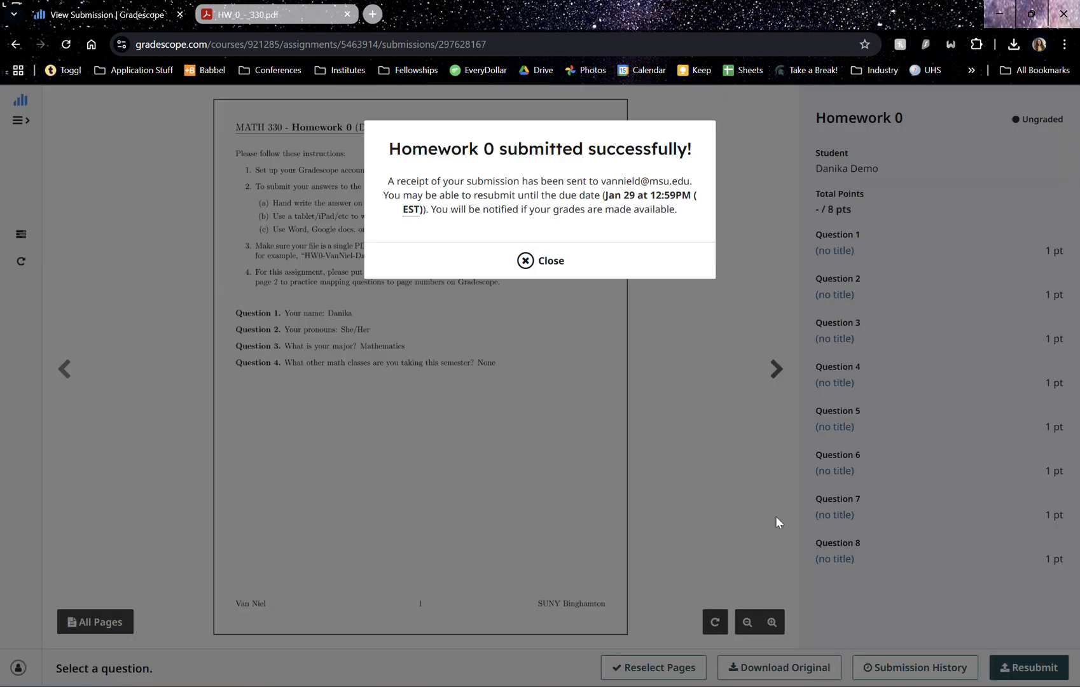
left_click(579, 261)
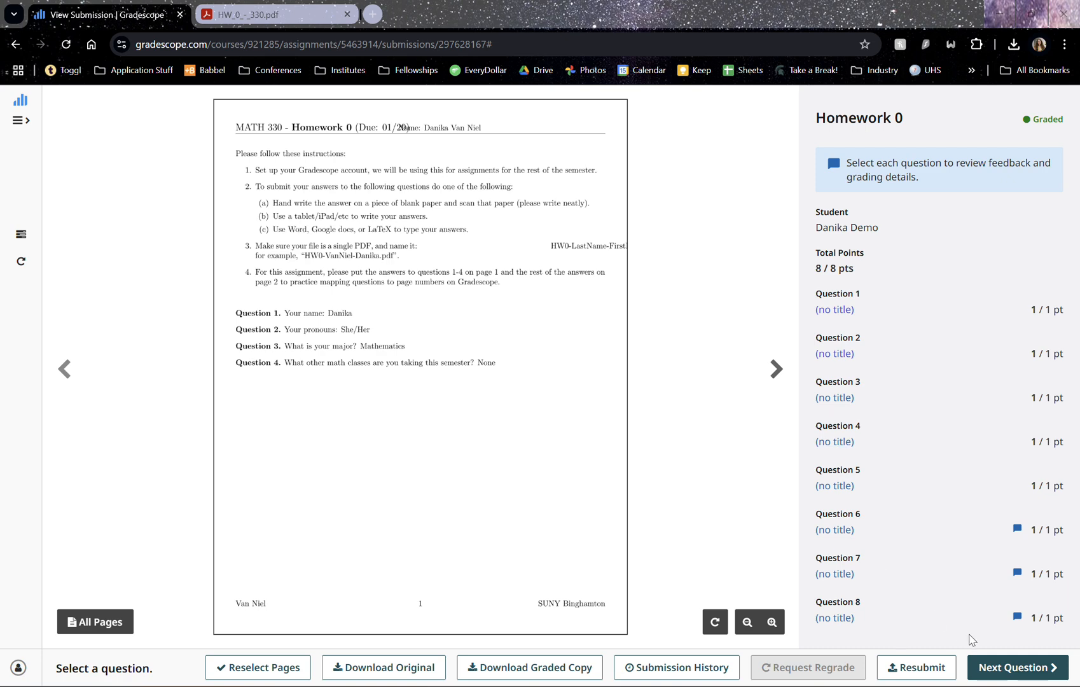
Review the rubric and grading details of questions 1 through 5 in the graded homework, one question at a time.
left_click(1032, 668)
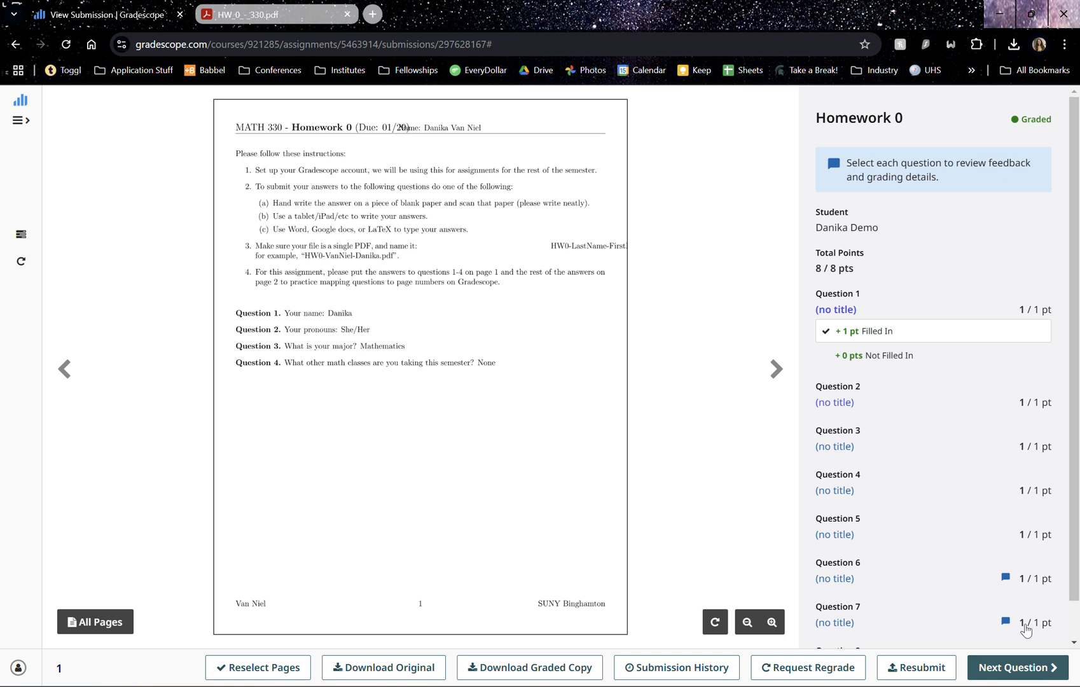
left_click(1041, 670)
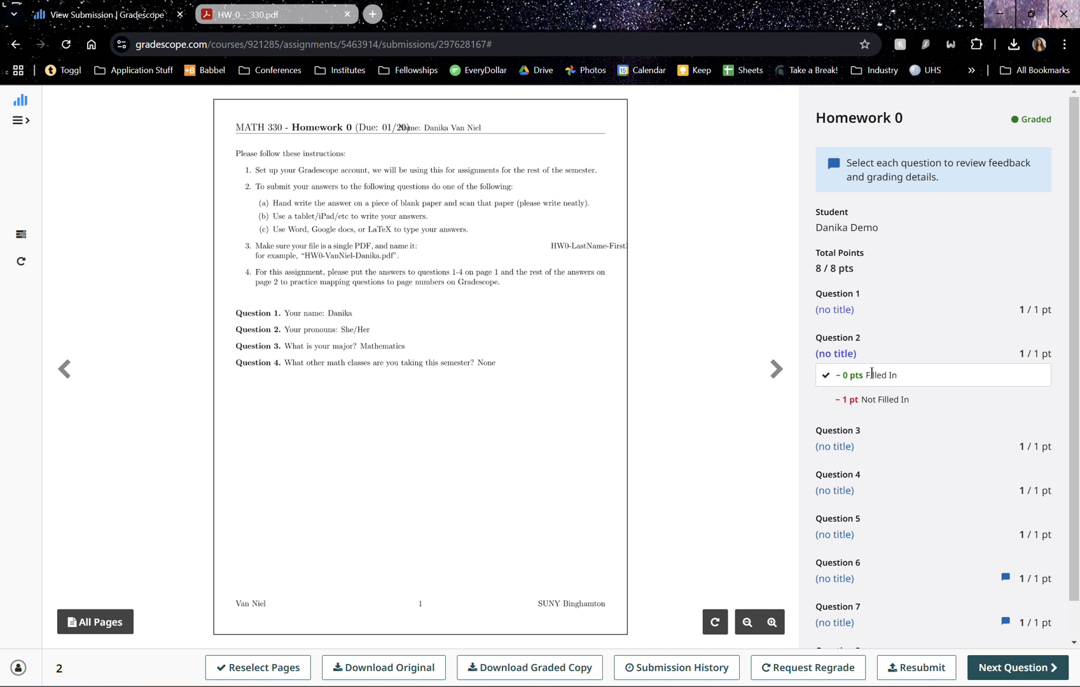
left_click(1013, 669)
left_click(1012, 670)
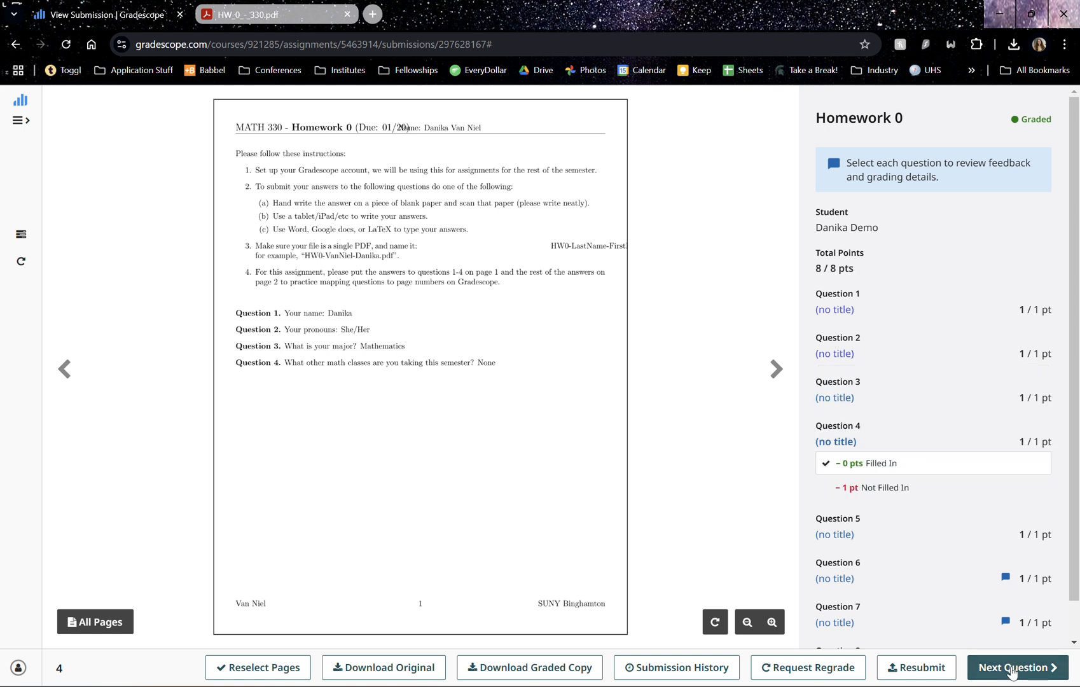
left_click(1012, 670)
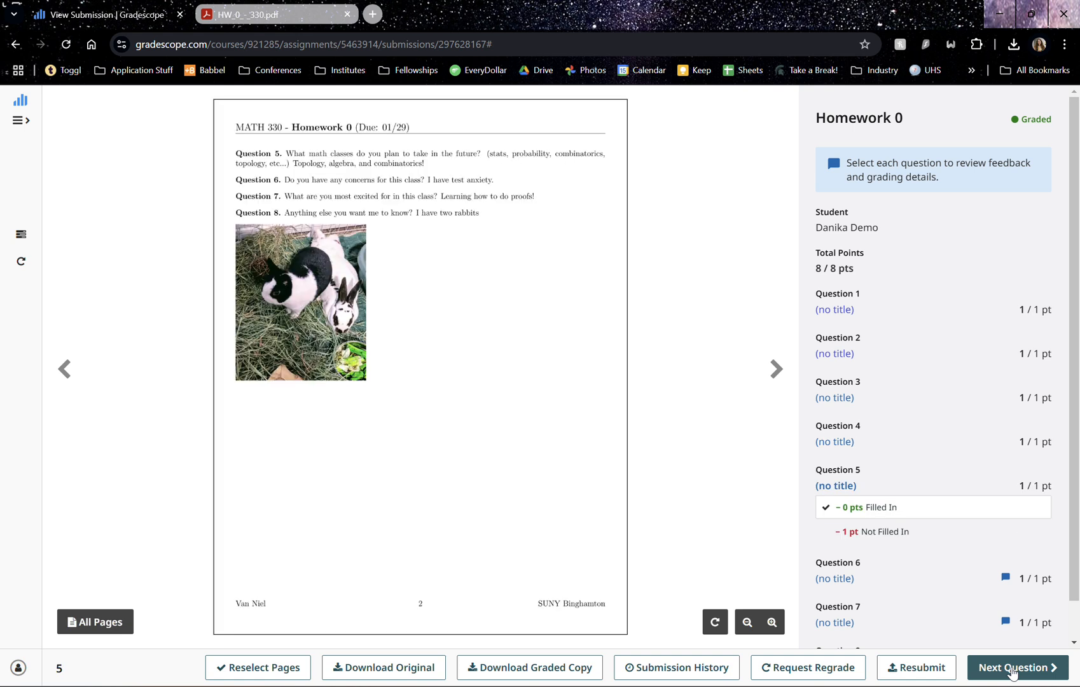
Read the grader's comments on questions 6, 7 and 8, and return to question 1.
left_click(1012, 670)
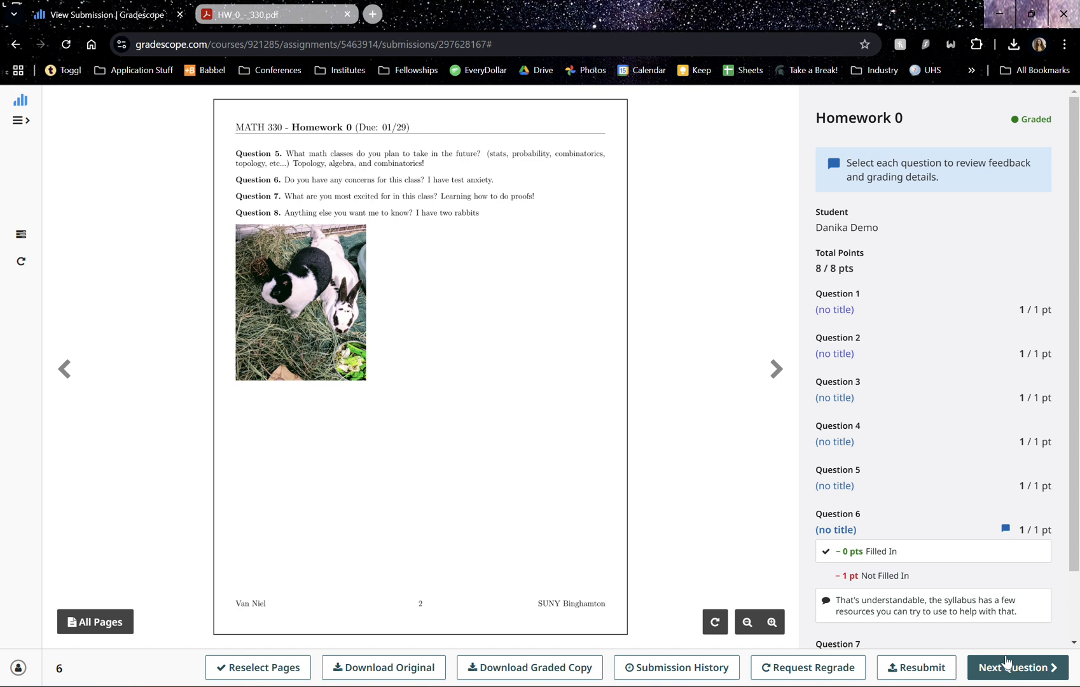
scroll(952, 507, "down", 2)
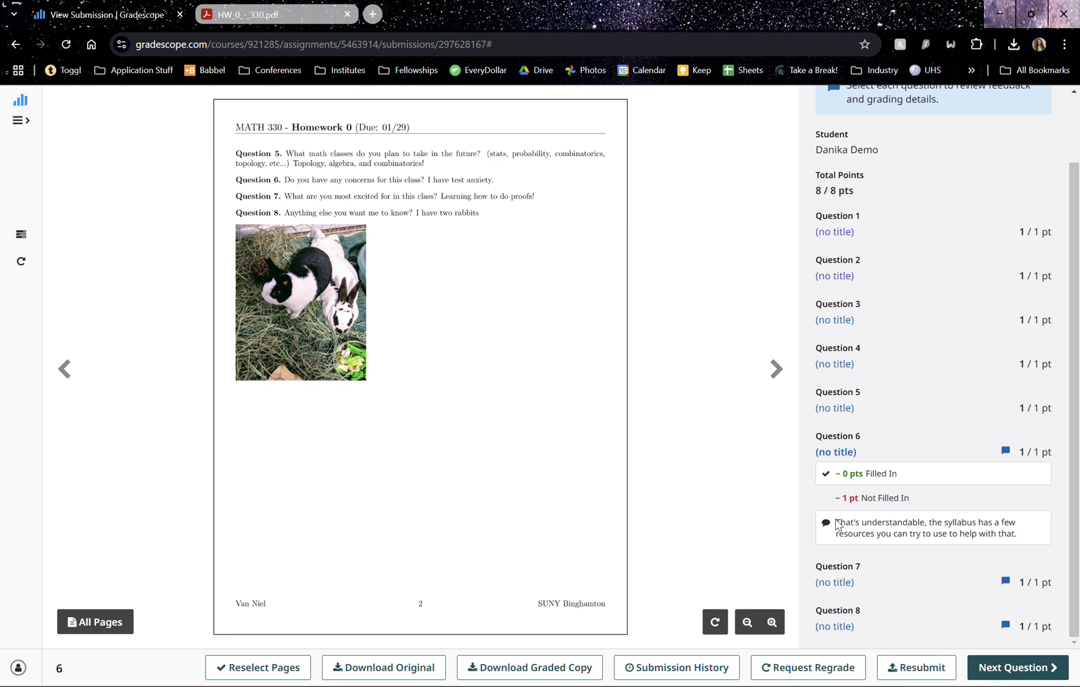
left_click_drag(837, 523, 887, 528)
left_click(887, 528)
left_click(1015, 669)
left_click_drag(839, 578, 879, 584)
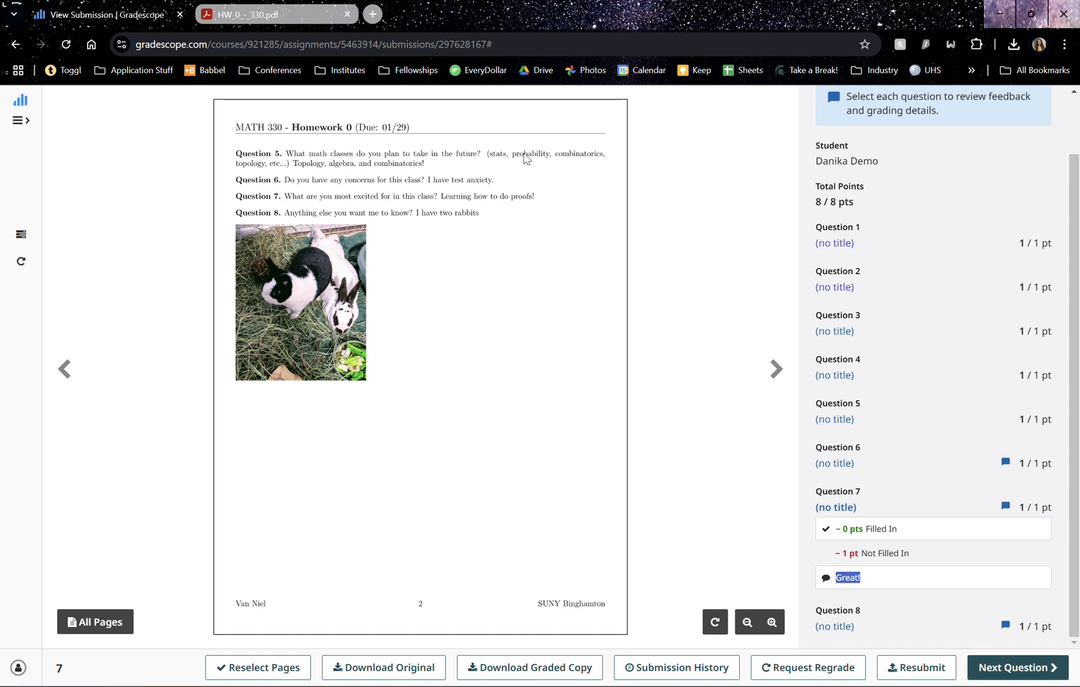
left_click(1035, 668)
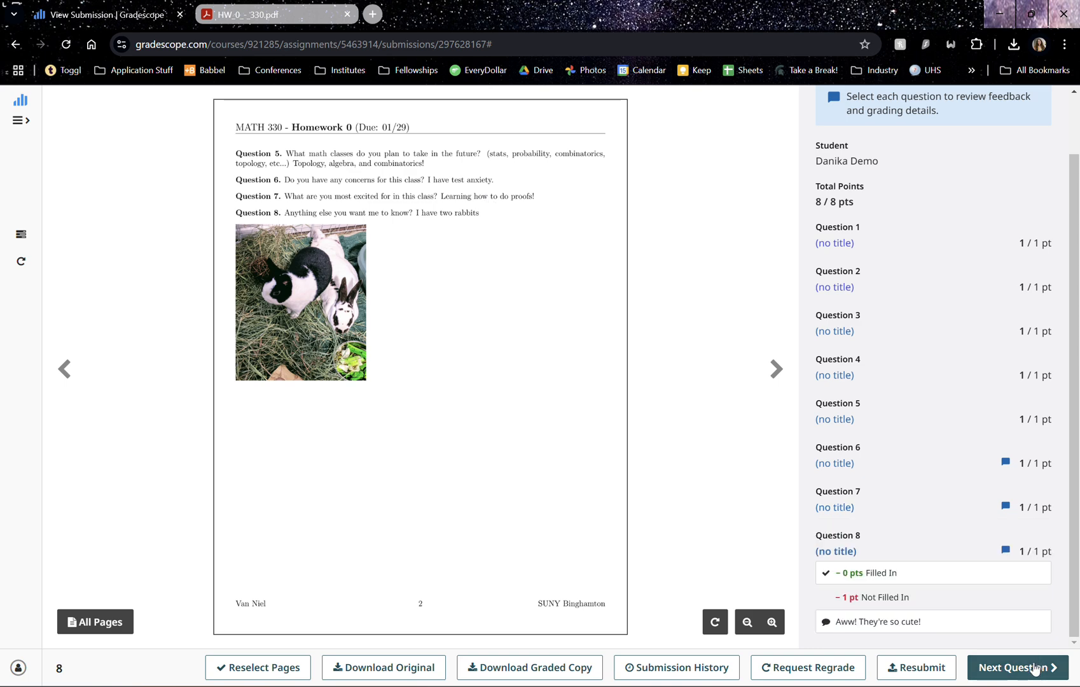
left_click_drag(841, 621, 926, 623)
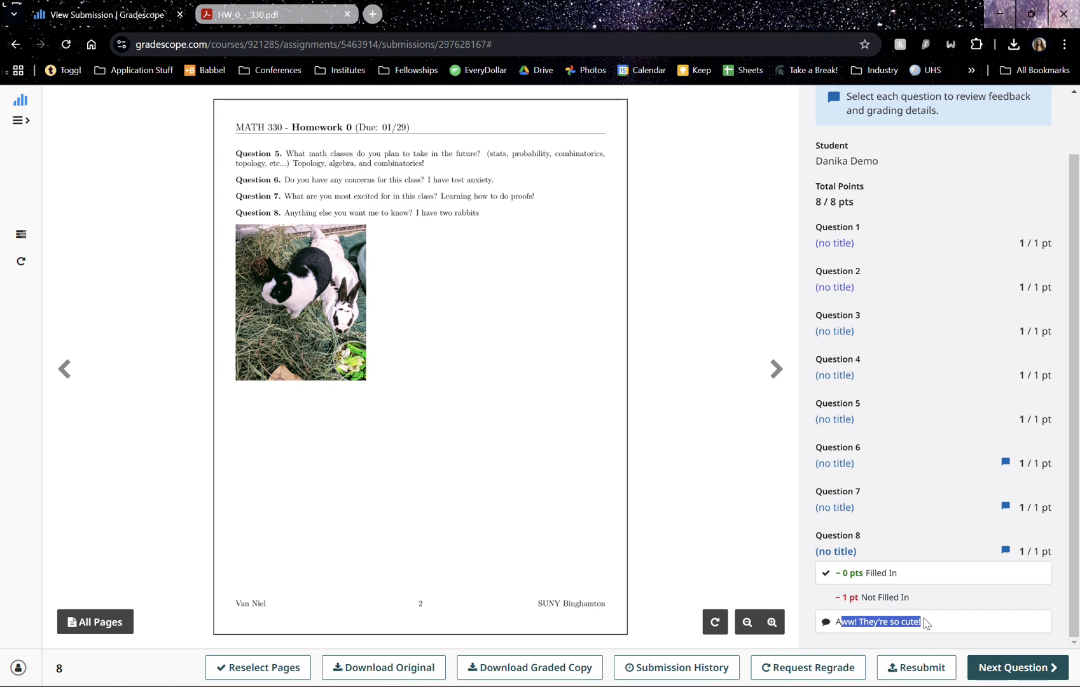
left_click(936, 626)
left_click(996, 671)
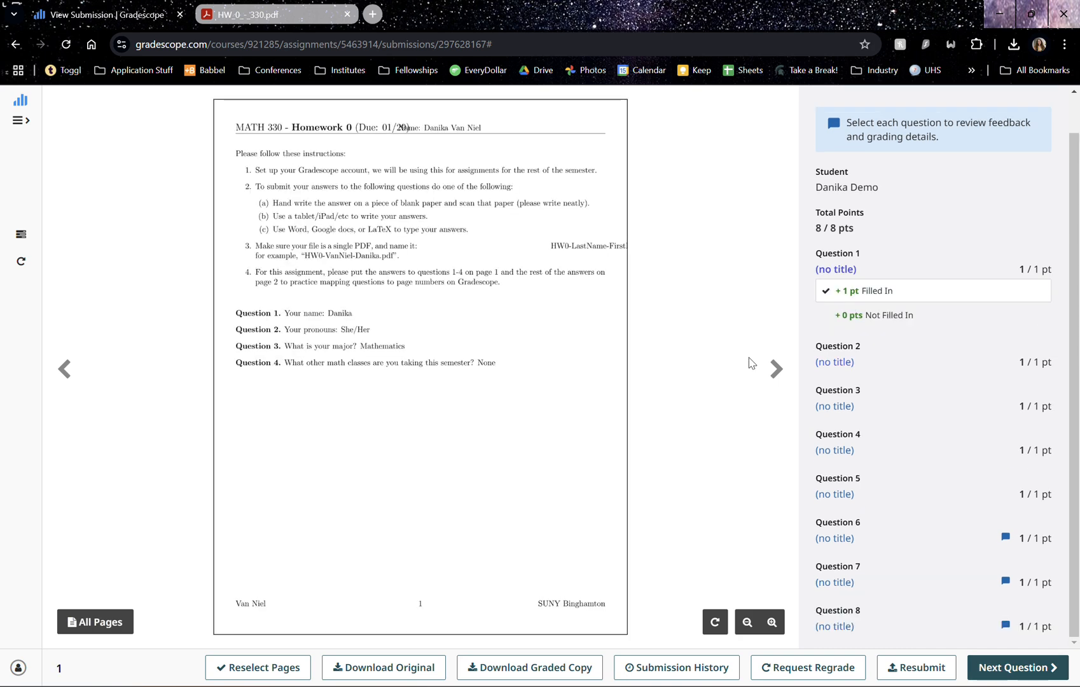